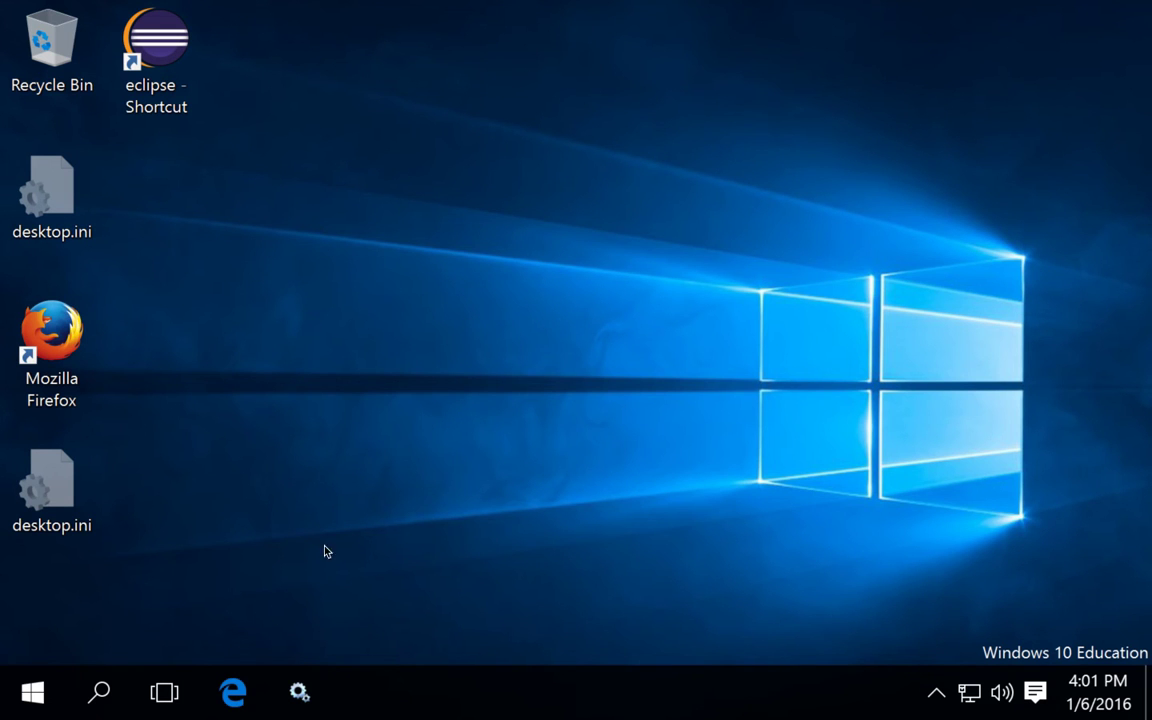
# - Search the web in Microsoft Edge for "java jdk" and open the Java SE Development Kit 8 download page
pyautogui.click(236, 702)
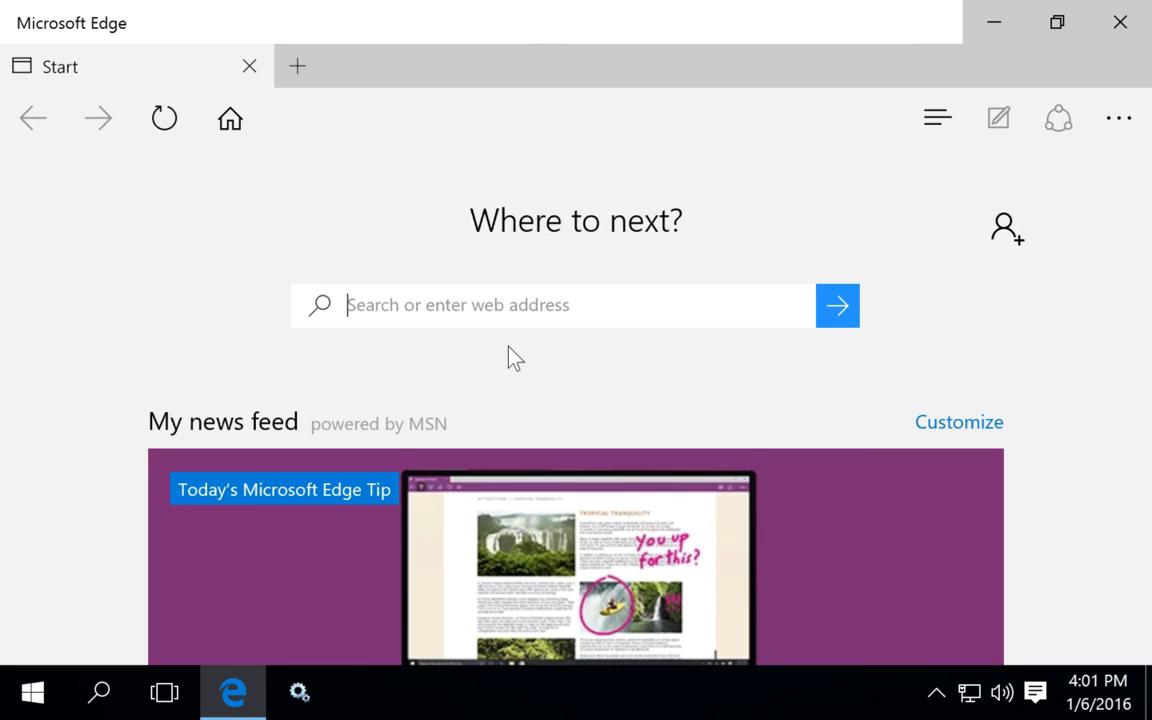
pyautogui.write('java jdk')
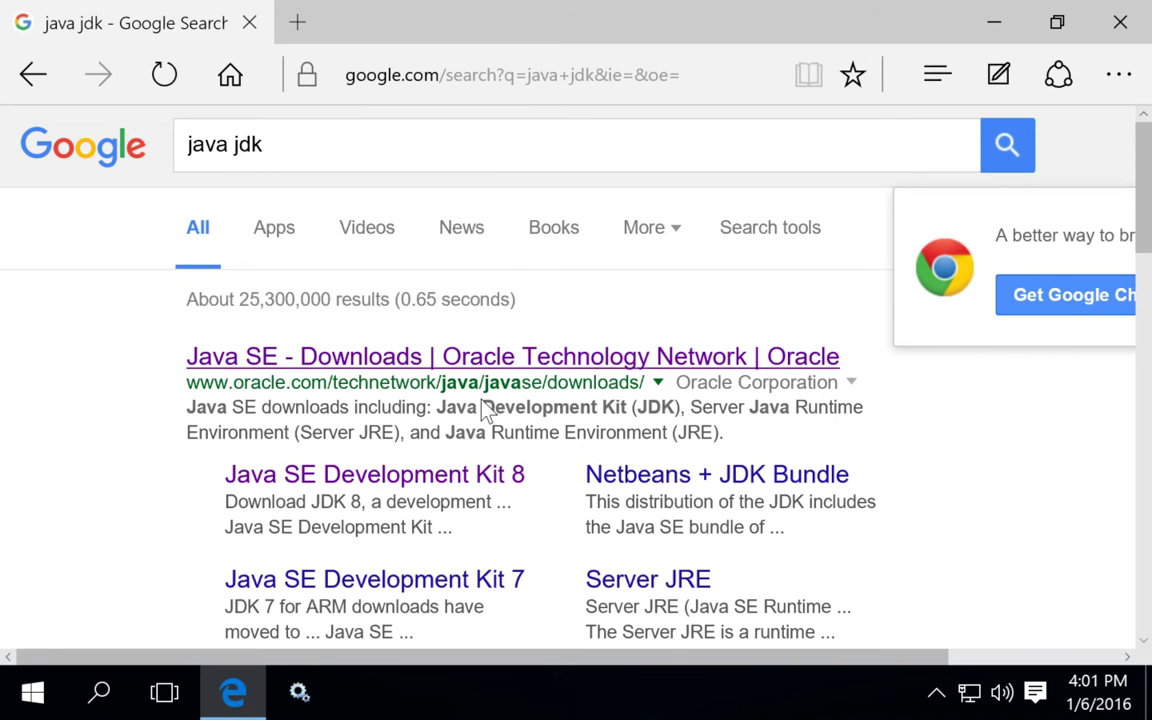
pyautogui.click(470, 477)
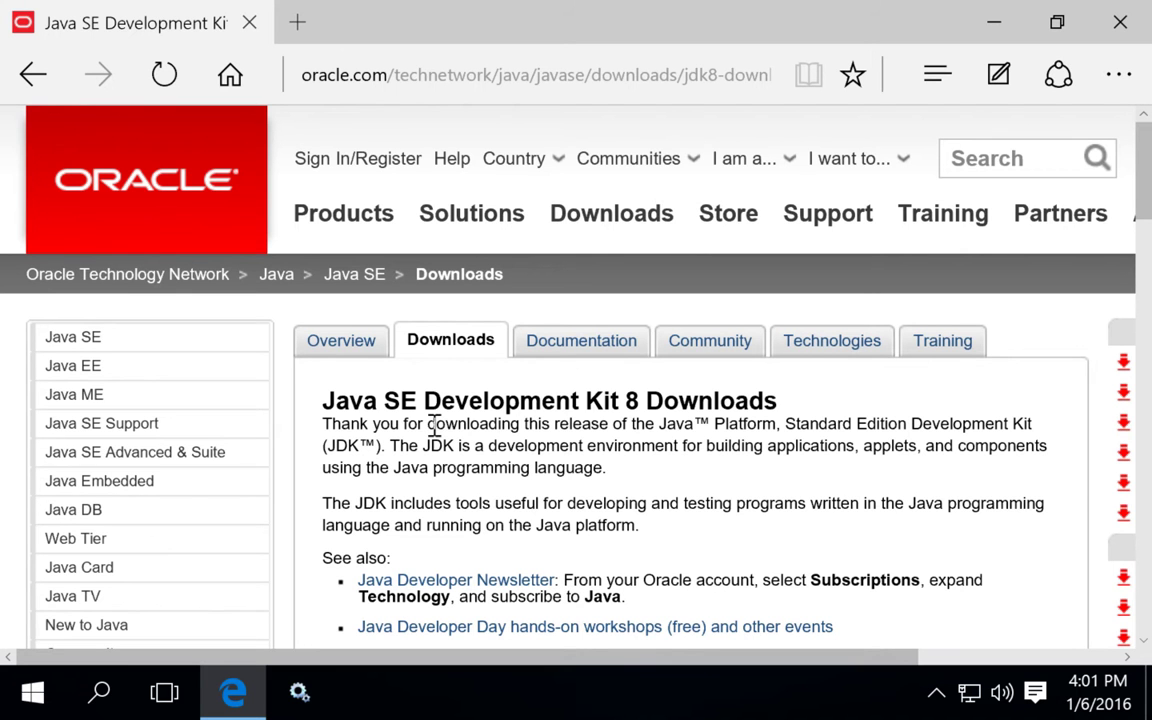
# - Examine the Java SE Development Kit 8 Downloads page, including its introduction, license requirement and Windows x64 entry for 8u65
pyautogui.scroll(-2, 433, 423)
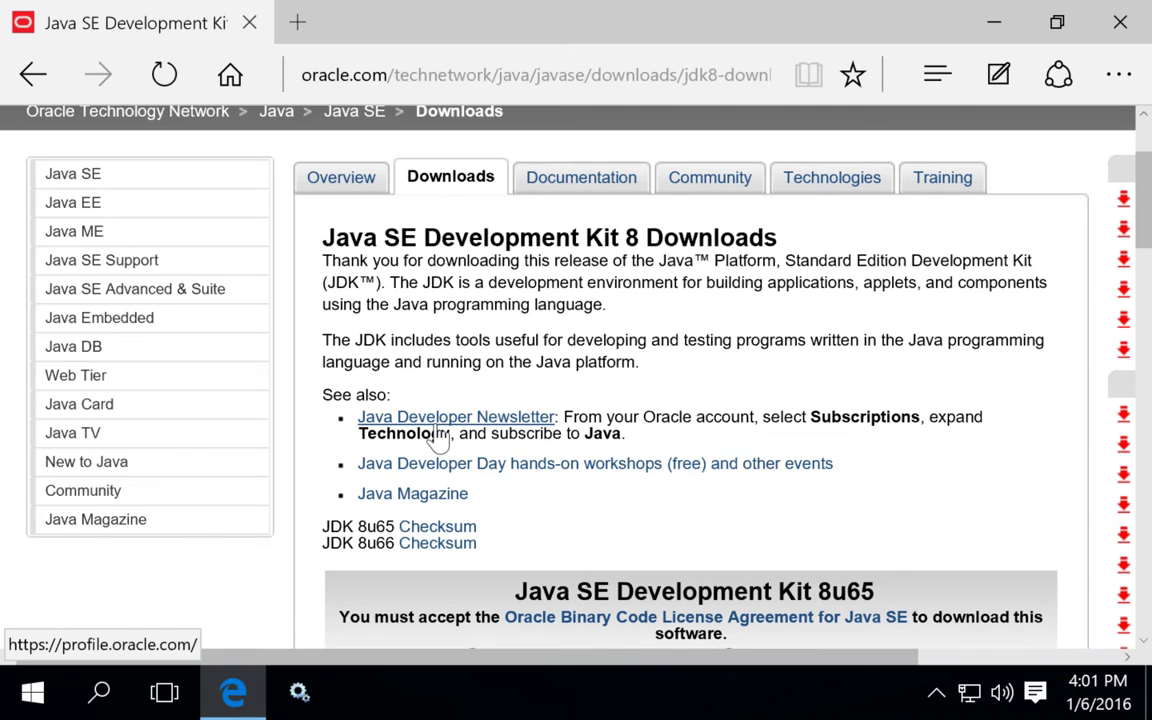
pyautogui.scroll(-1, 442, 437)
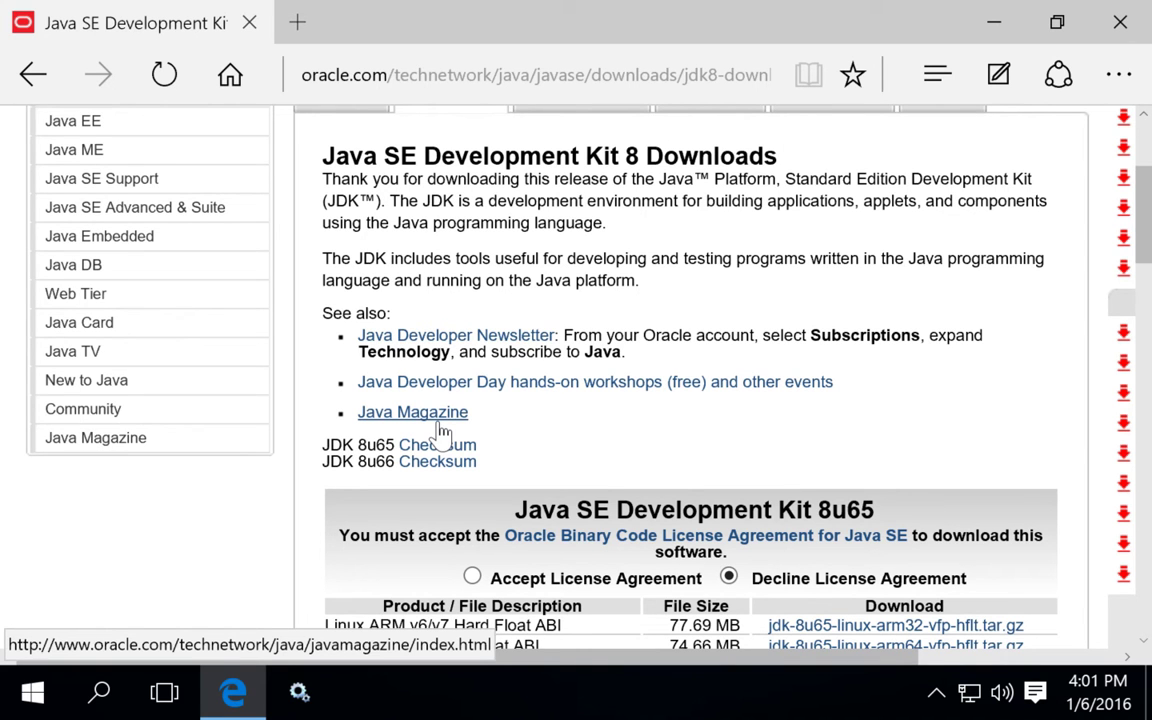
pyautogui.scroll(-2, 589, 422)
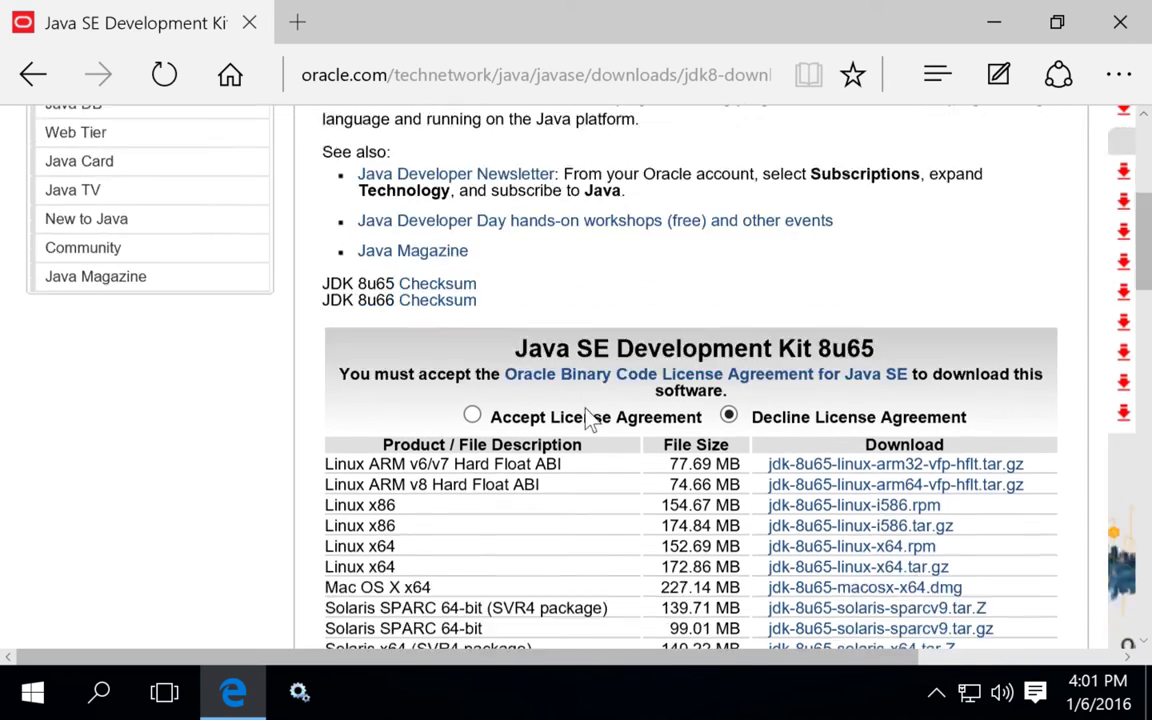
pyautogui.scroll(3, 589, 420)
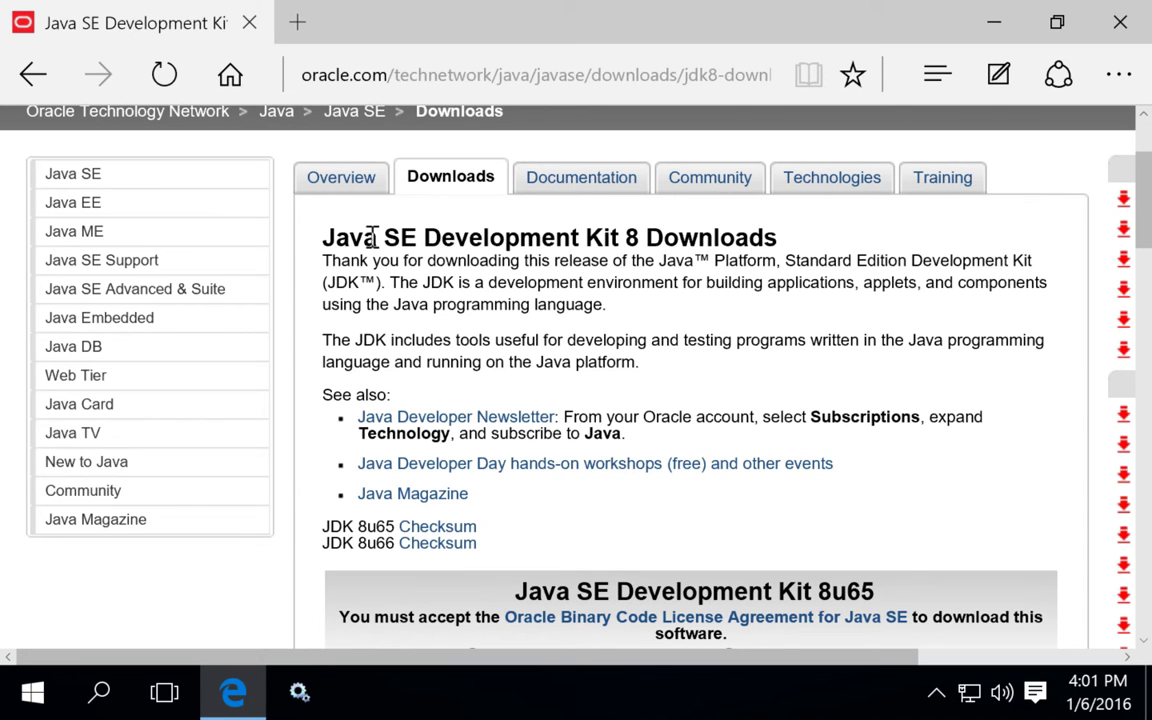
pyautogui.moveTo(420, 237); pyautogui.dragTo(613, 237)
pyautogui.scroll(-1, 386, 275)
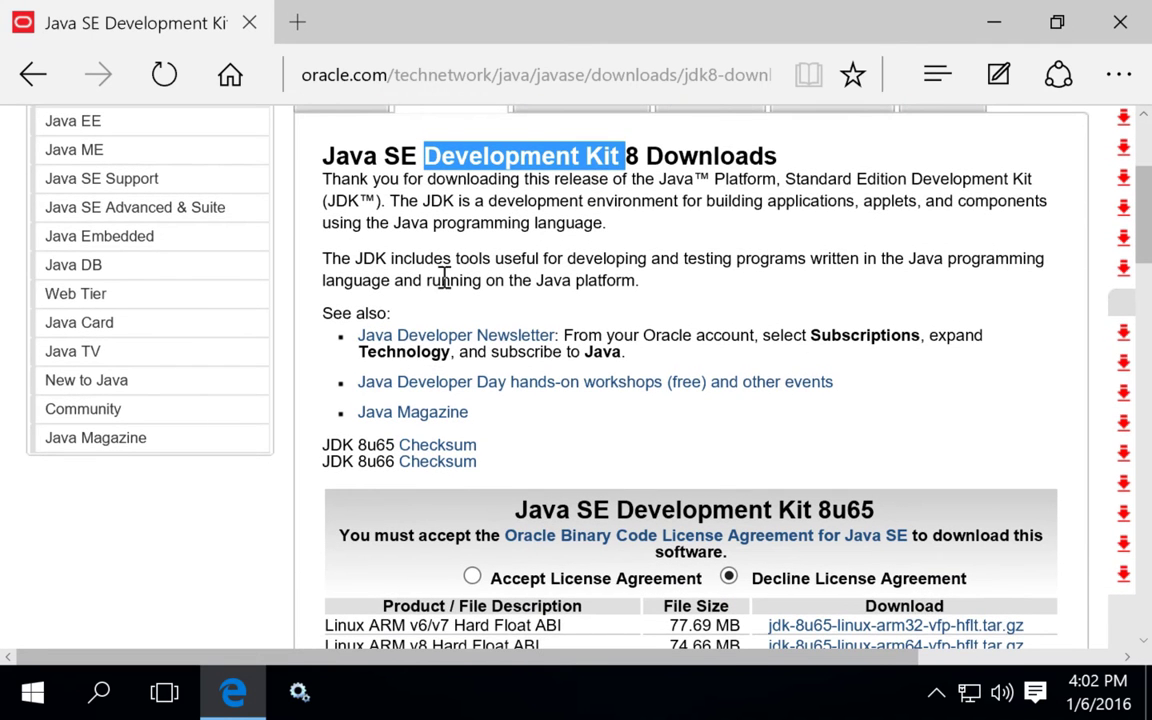
pyautogui.scroll(-3, 410, 345)
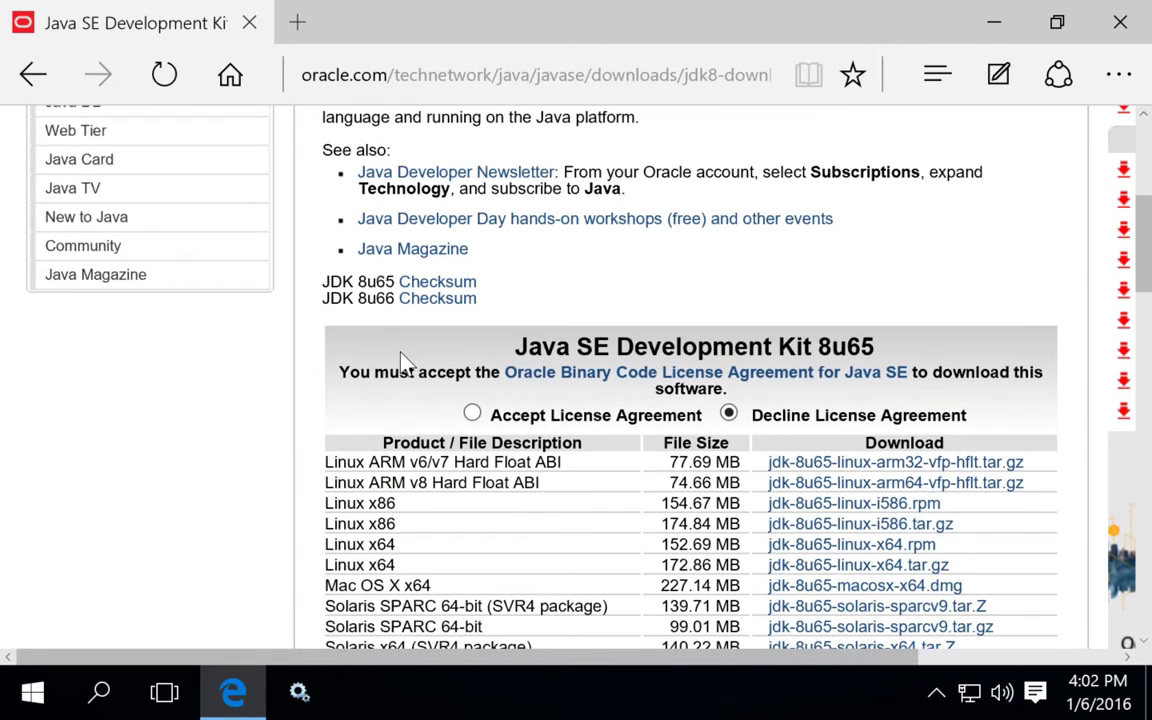
pyautogui.scroll(-1, 405, 362)
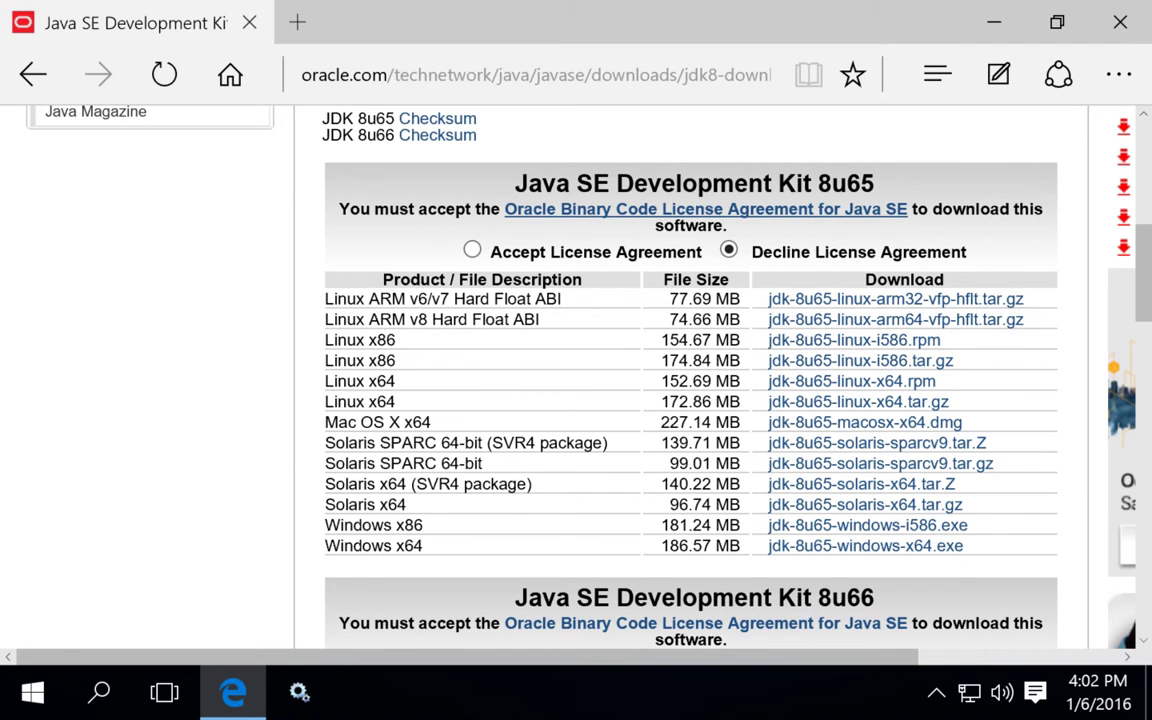
pyautogui.moveTo(326, 548); pyautogui.dragTo(427, 545)
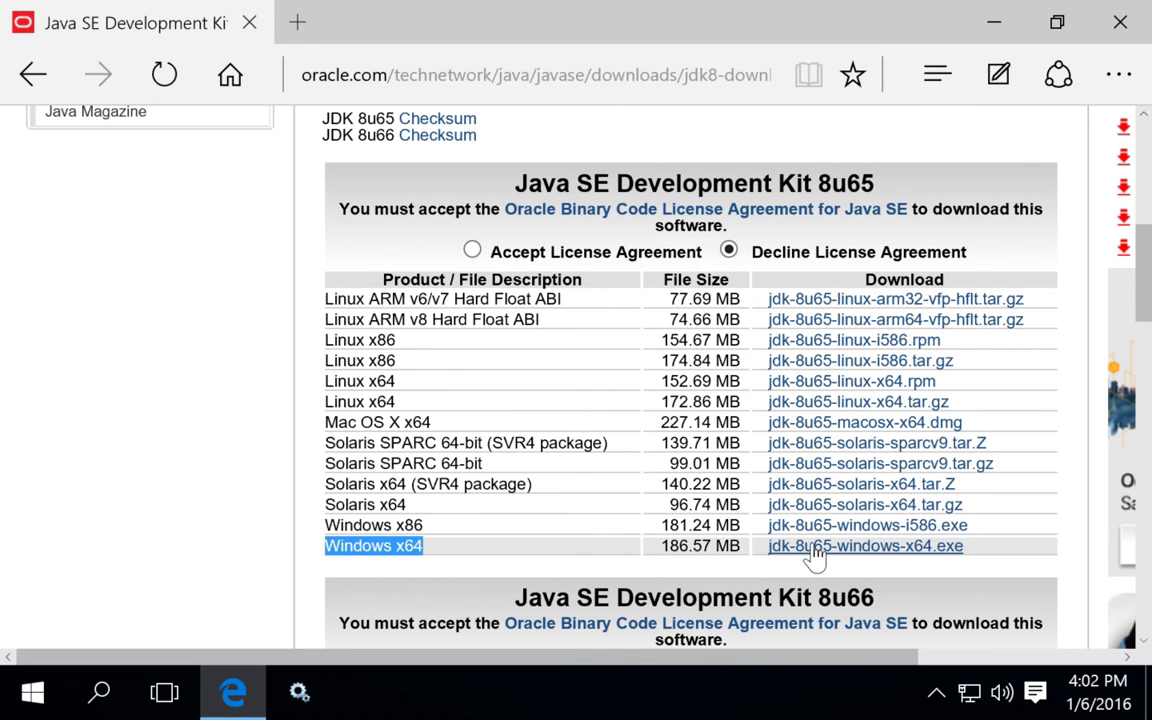
# - Accept the license agreement for Java SE Development Kit 8u66, start downloading jdk-8u66-windows-x64.exe, and minimize the browser
pyautogui.scroll(-1, 815, 557)
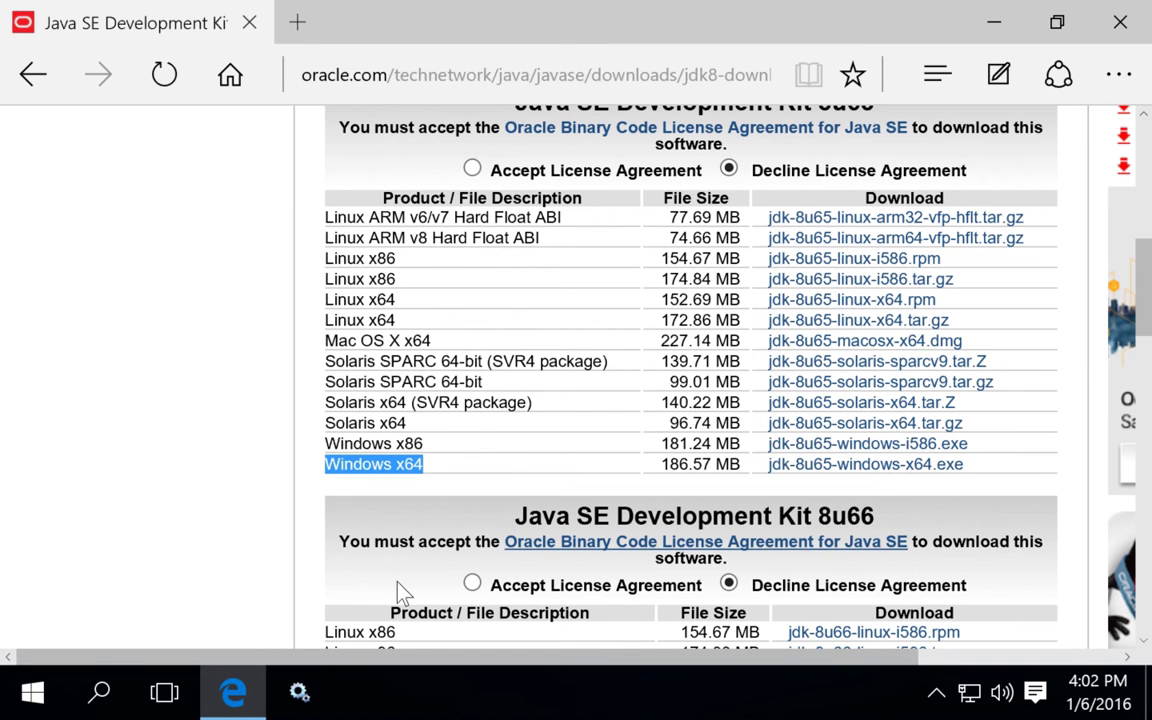
pyautogui.click(472, 585)
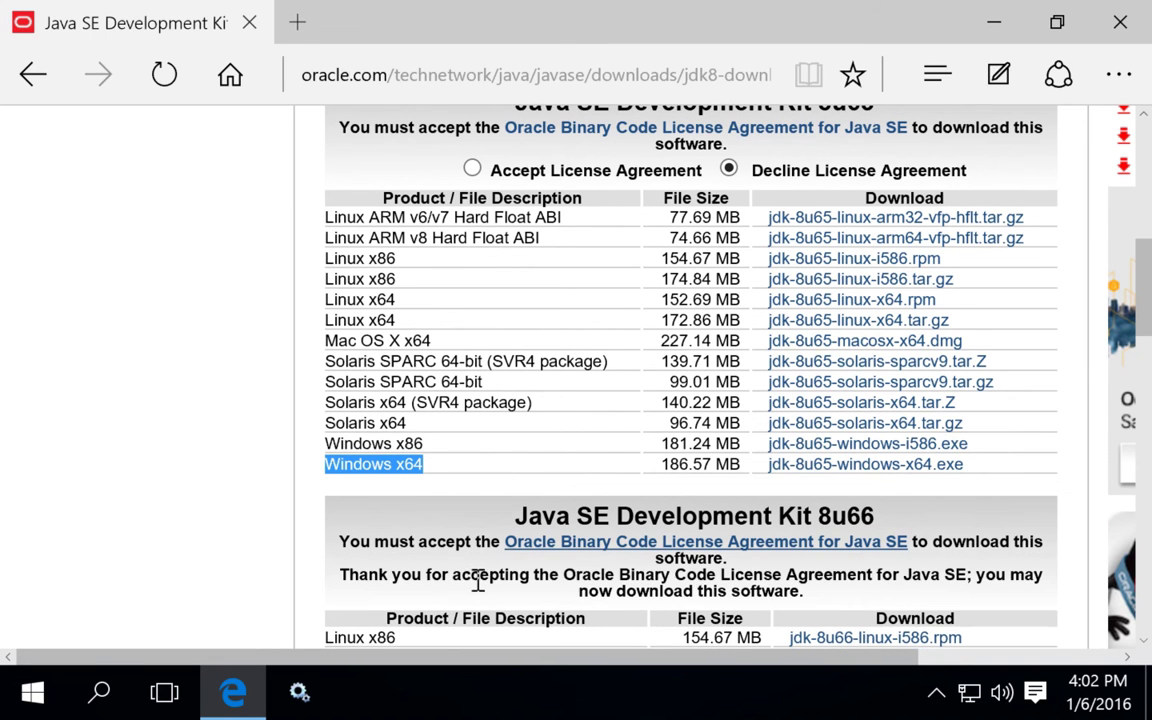
pyautogui.scroll(-3, 553, 522)
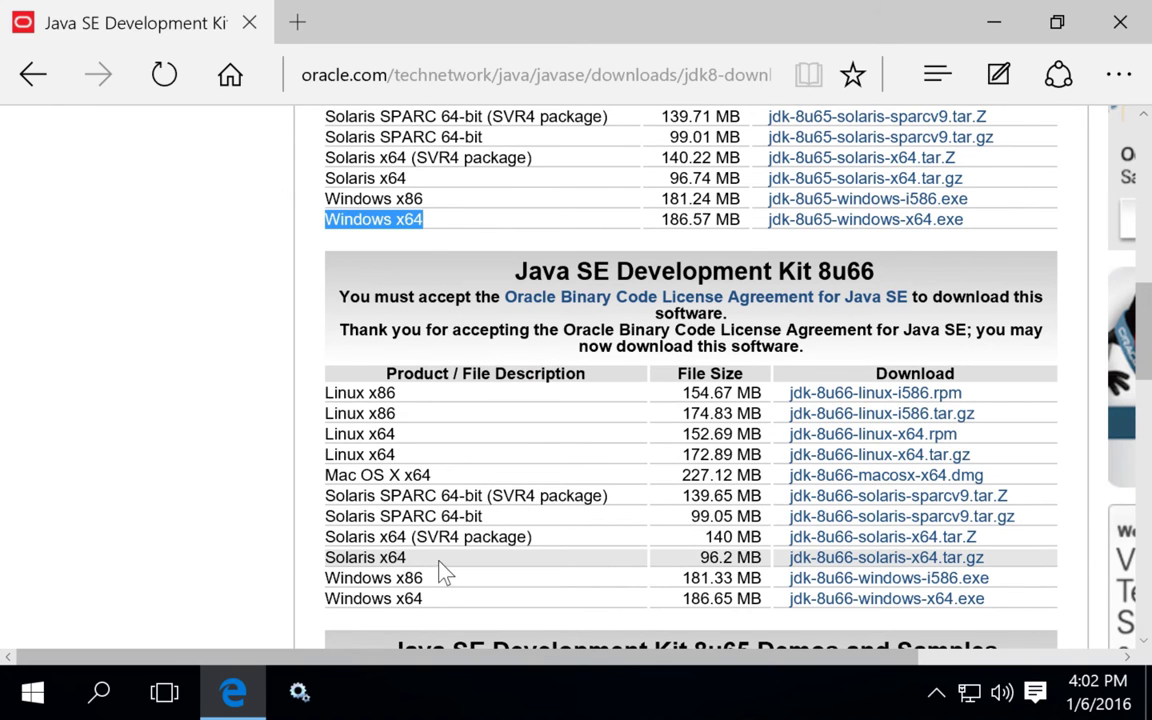
pyautogui.scroll(4, 535, 411)
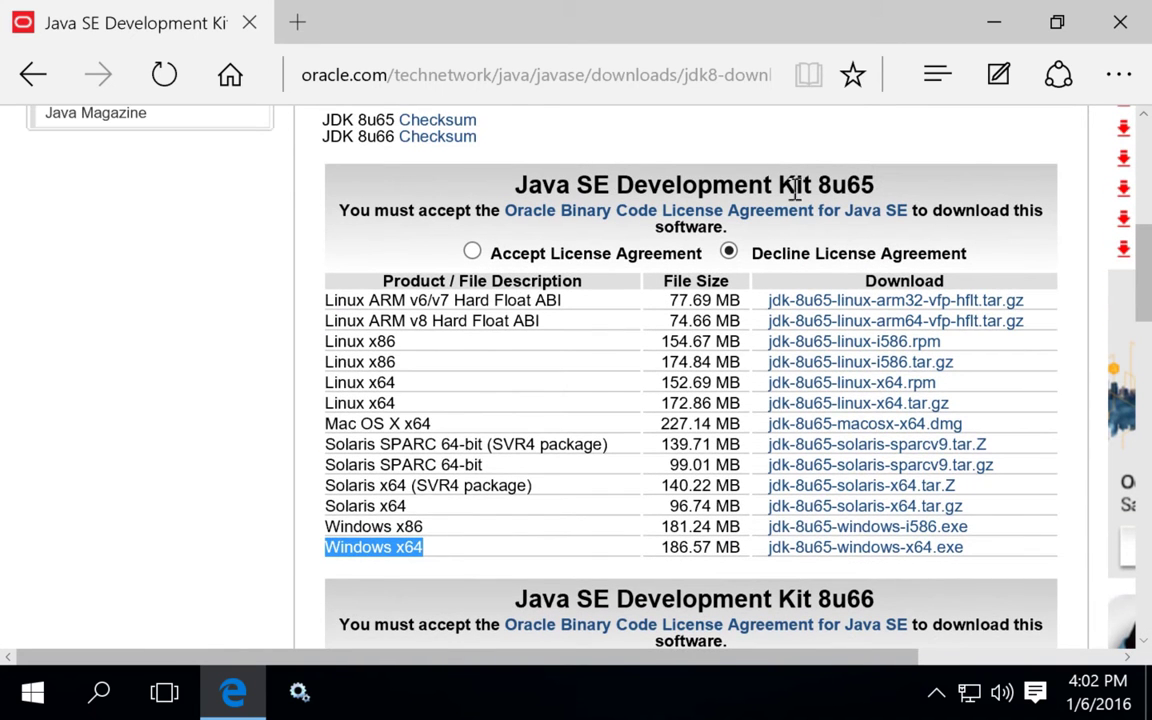
pyautogui.scroll(-3, 705, 350)
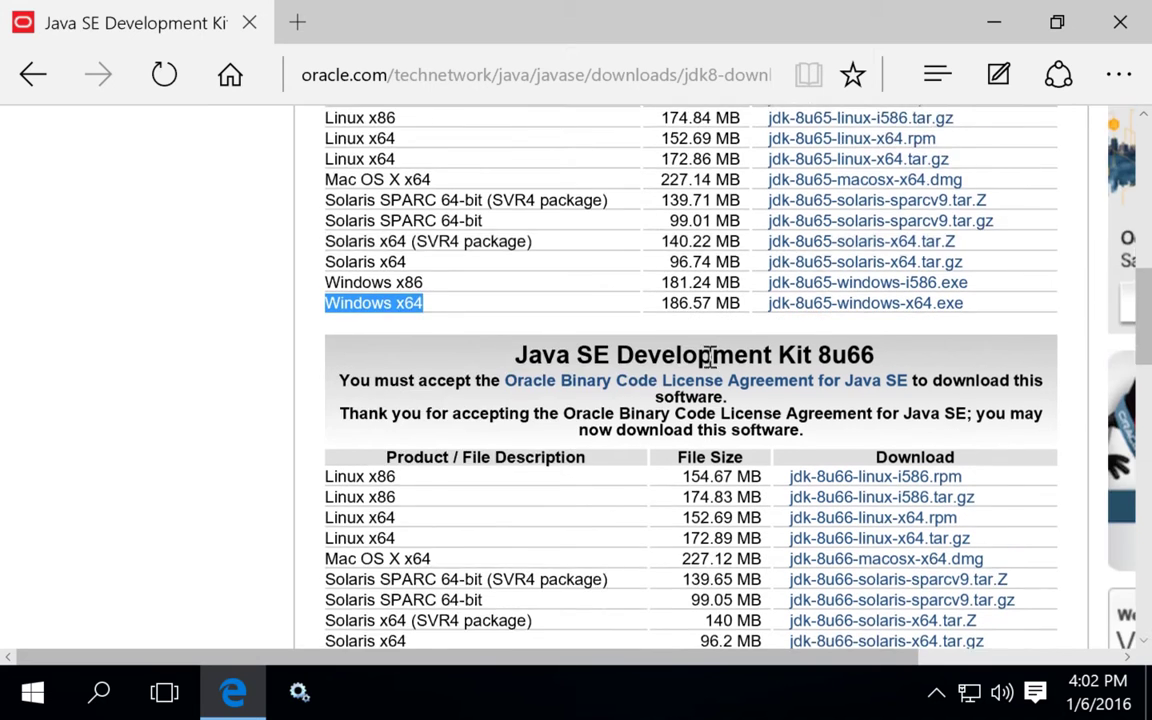
pyautogui.scroll(-1, 708, 357)
pyautogui.scroll(-1, 700, 380)
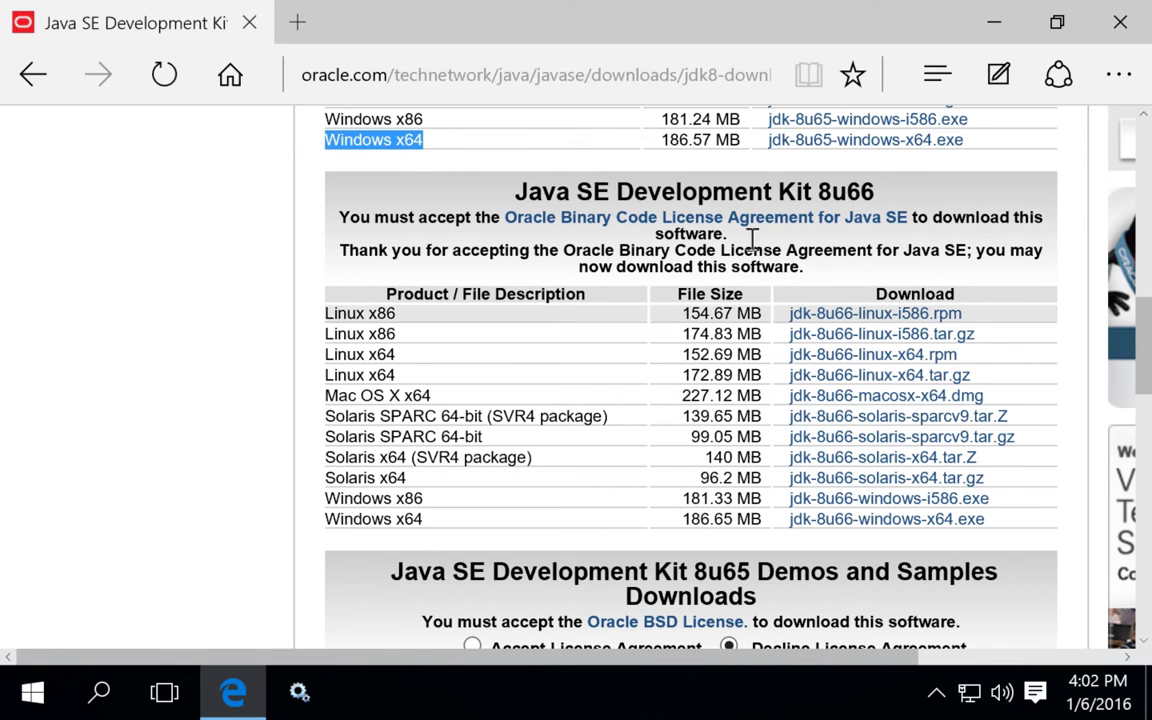
pyautogui.click(826, 528)
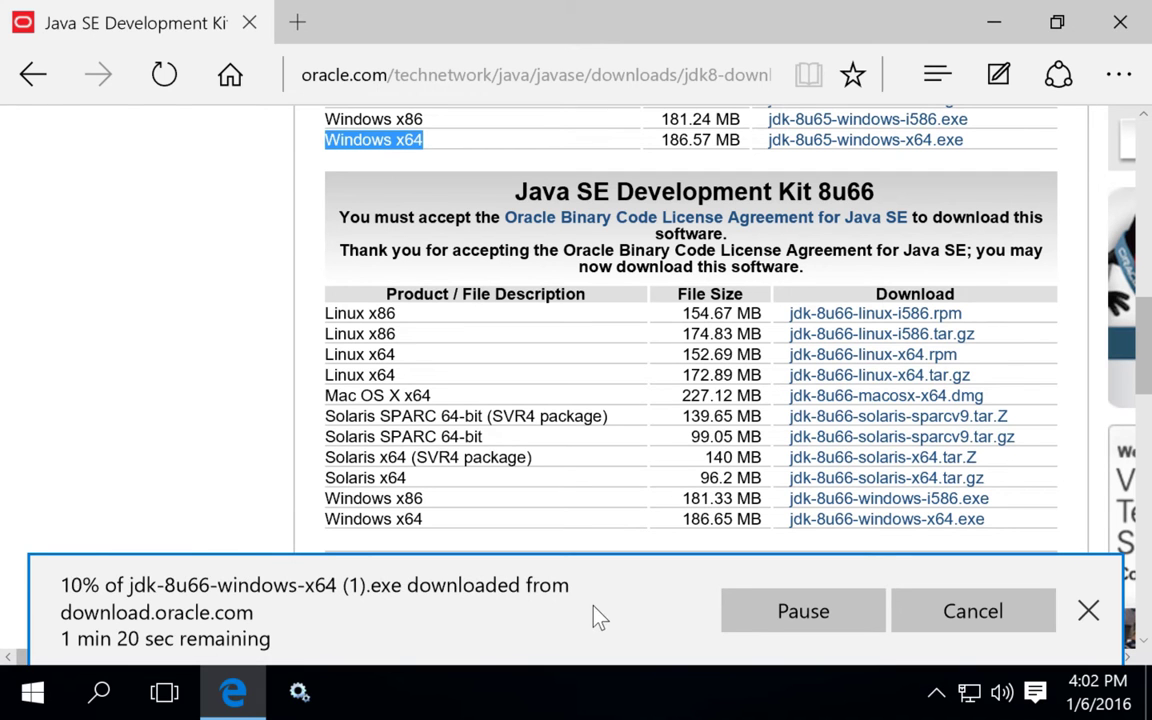
pyautogui.click(1087, 612)
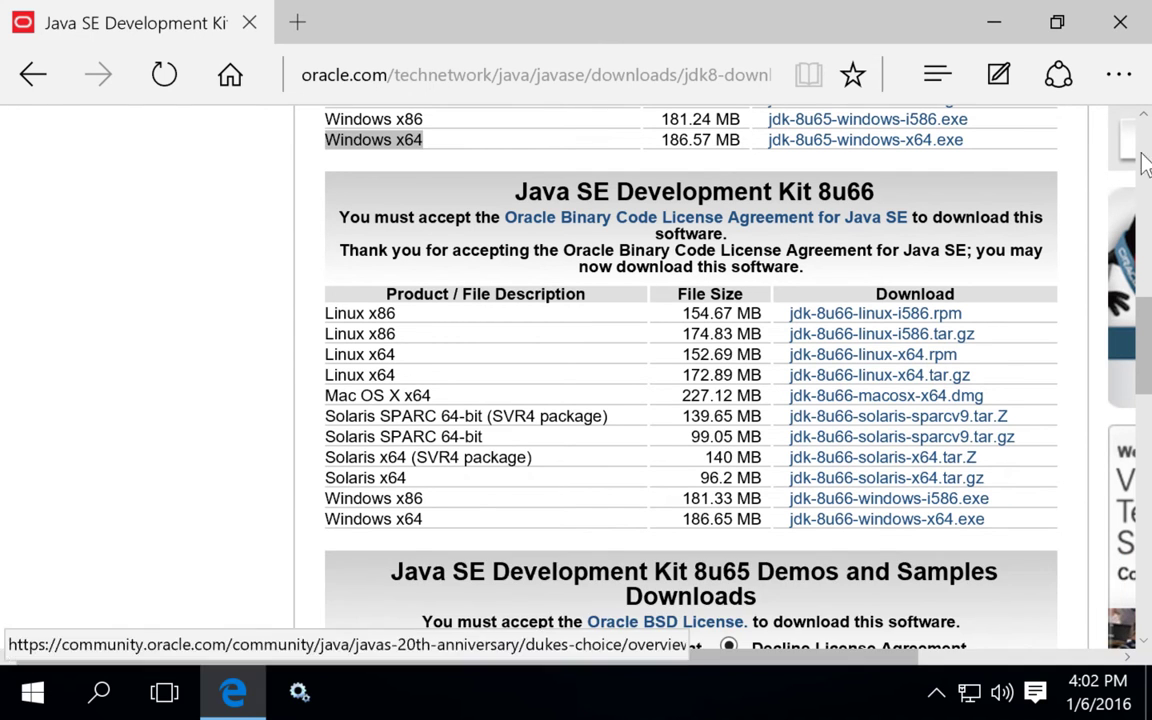
pyautogui.click(993, 22)
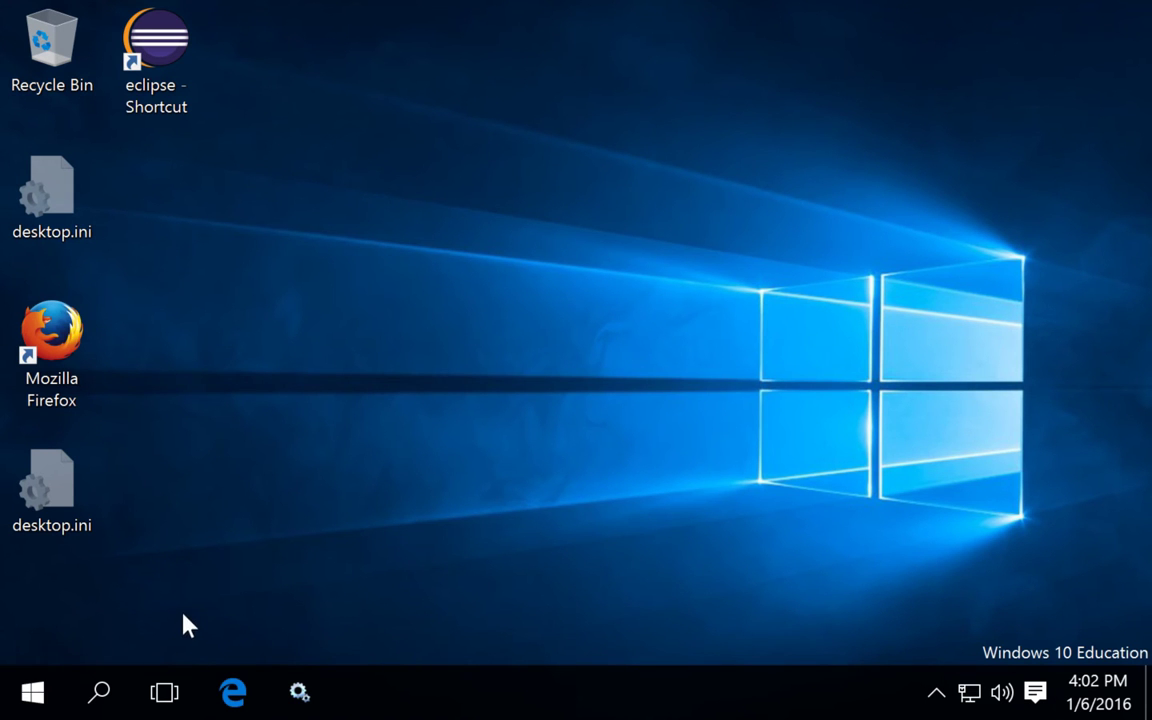
# - Open the Downloads folder in File Explorer and delete the partial download of jdk-8u66-windows-x64 (1).exe
pyautogui.press('super')
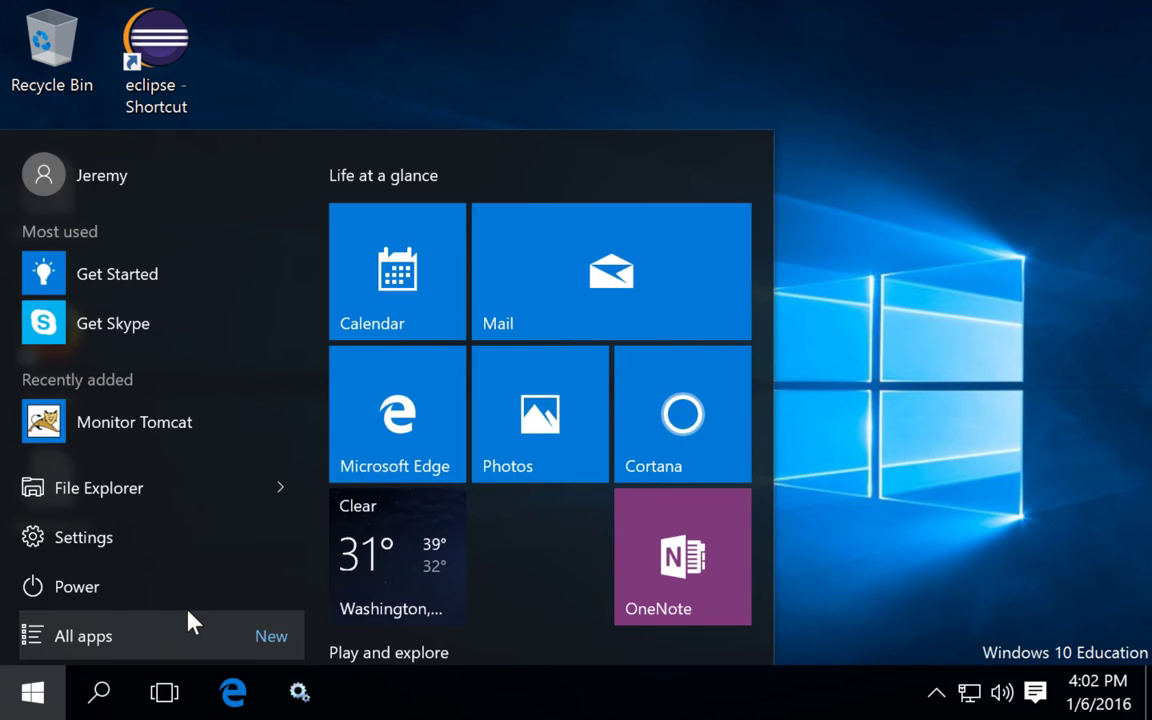
pyautogui.click(149, 496)
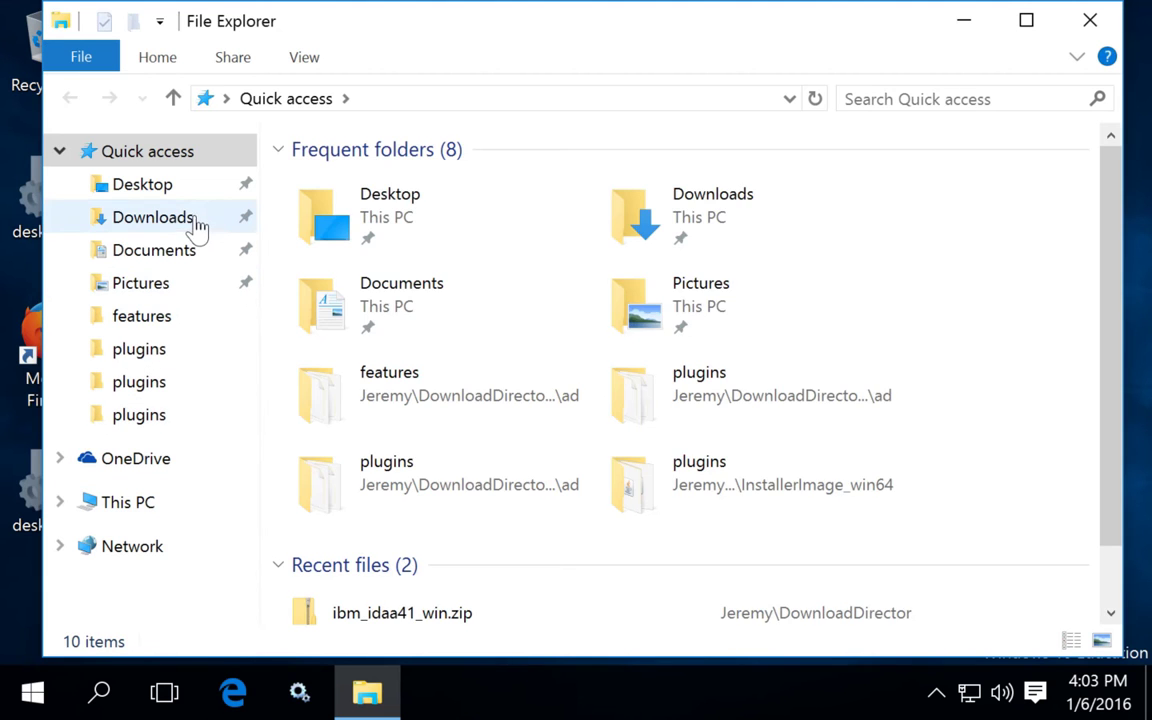
pyautogui.click(198, 228)
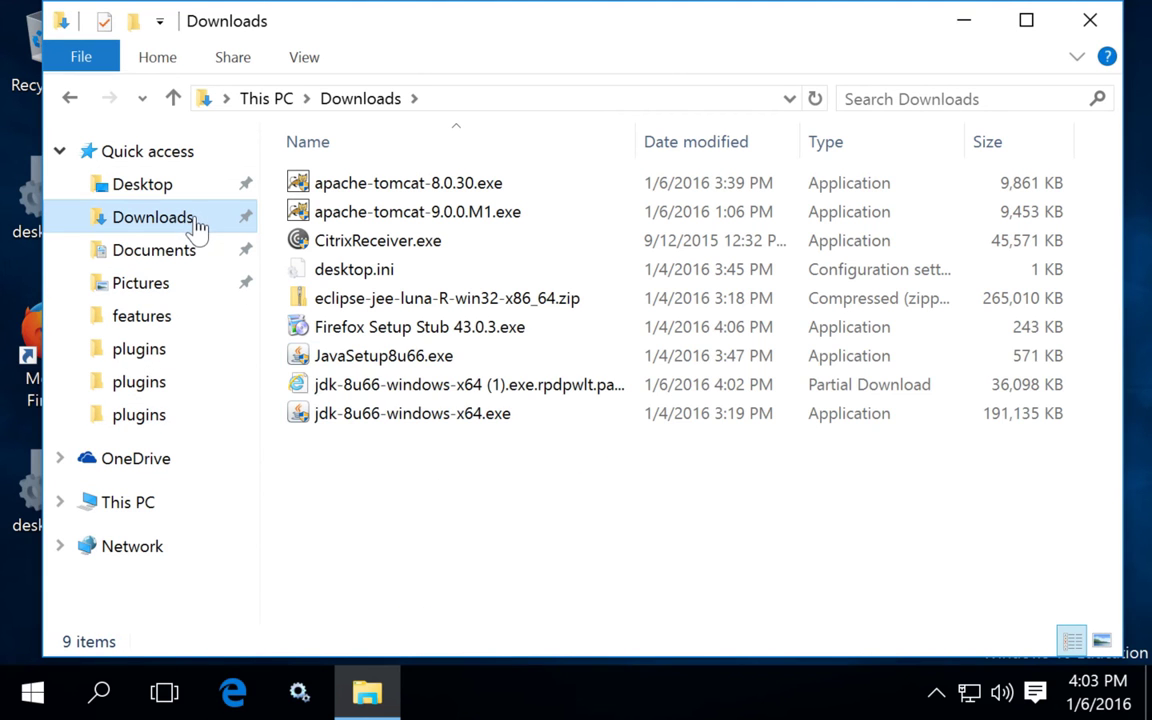
pyautogui.rightClick(482, 388)
pyautogui.click(533, 576)
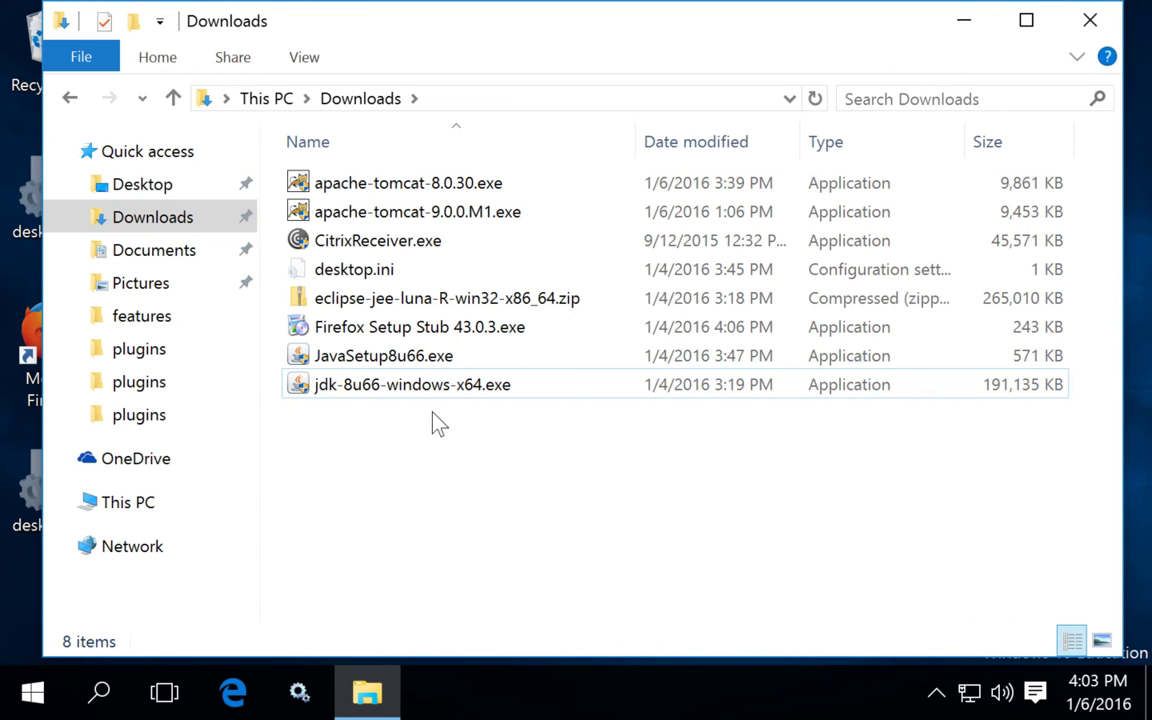
# - Run jdk-8u66-windows-x64.exe as administrator and allow it to make changes to the PC
pyautogui.click(416, 390)
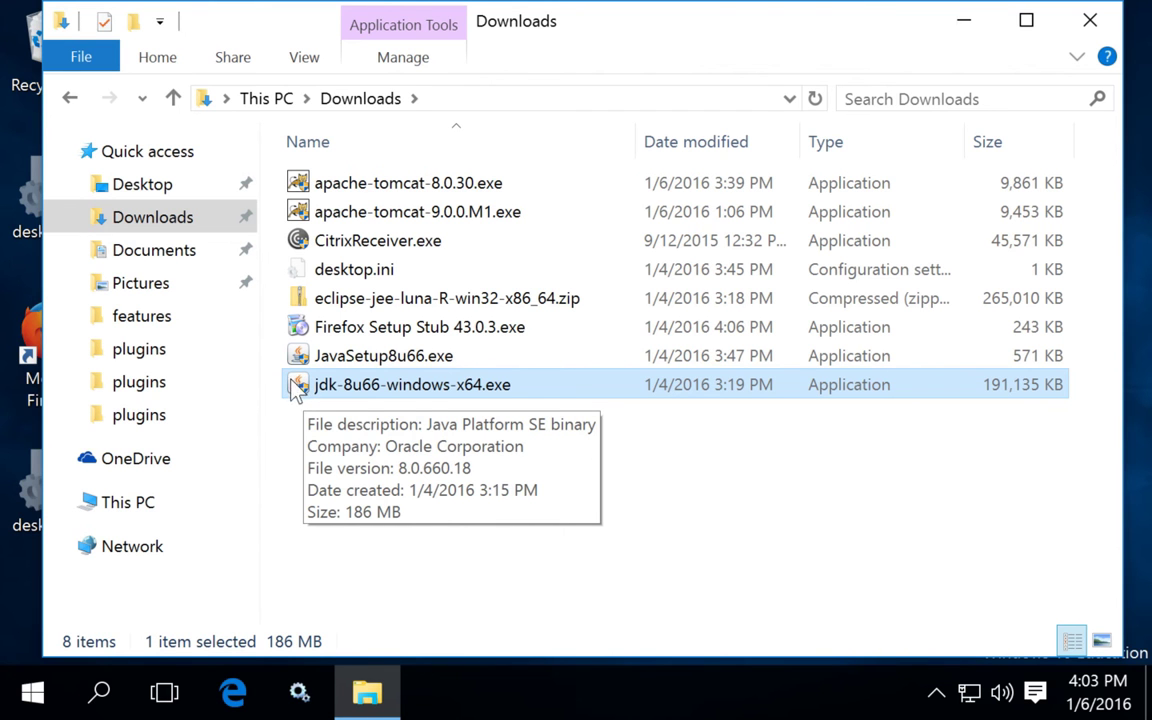
pyautogui.rightClick(456, 386)
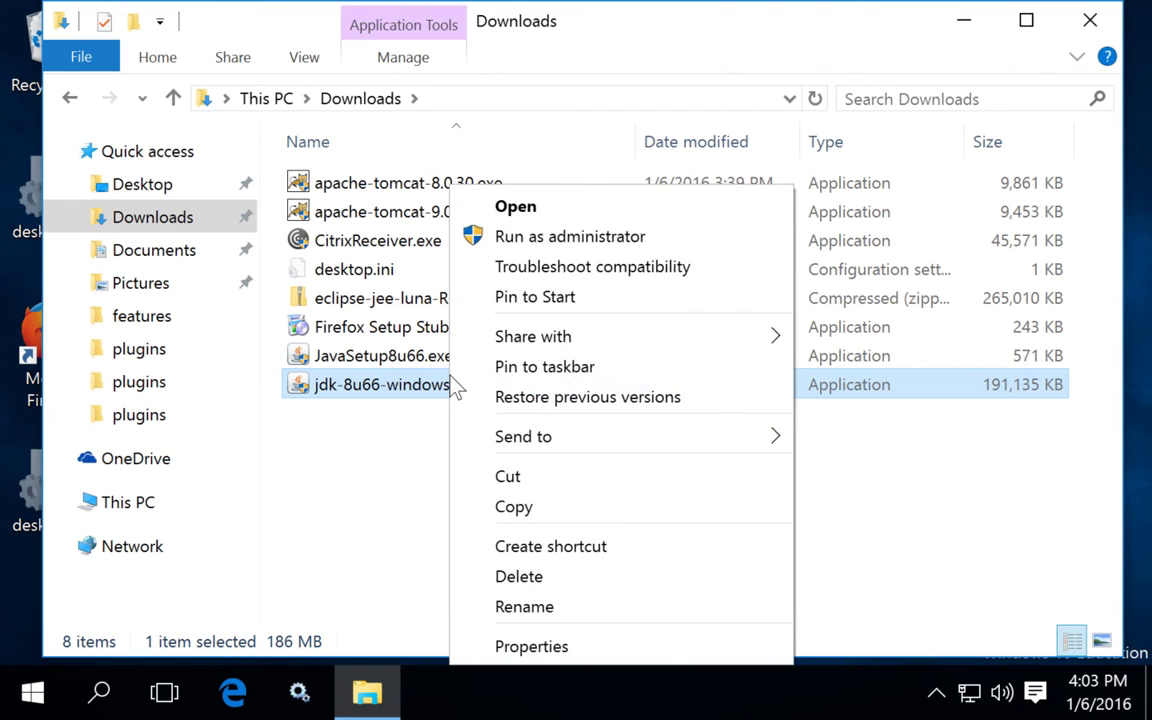
pyautogui.click(535, 240)
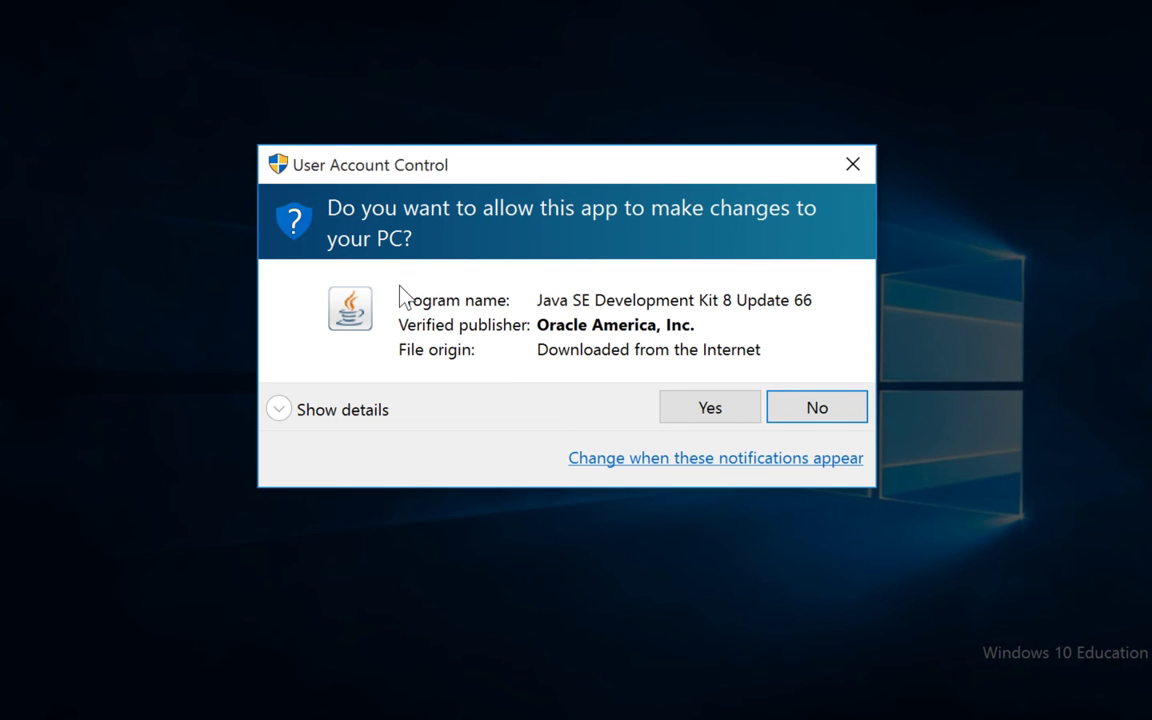
pyautogui.click(699, 409)
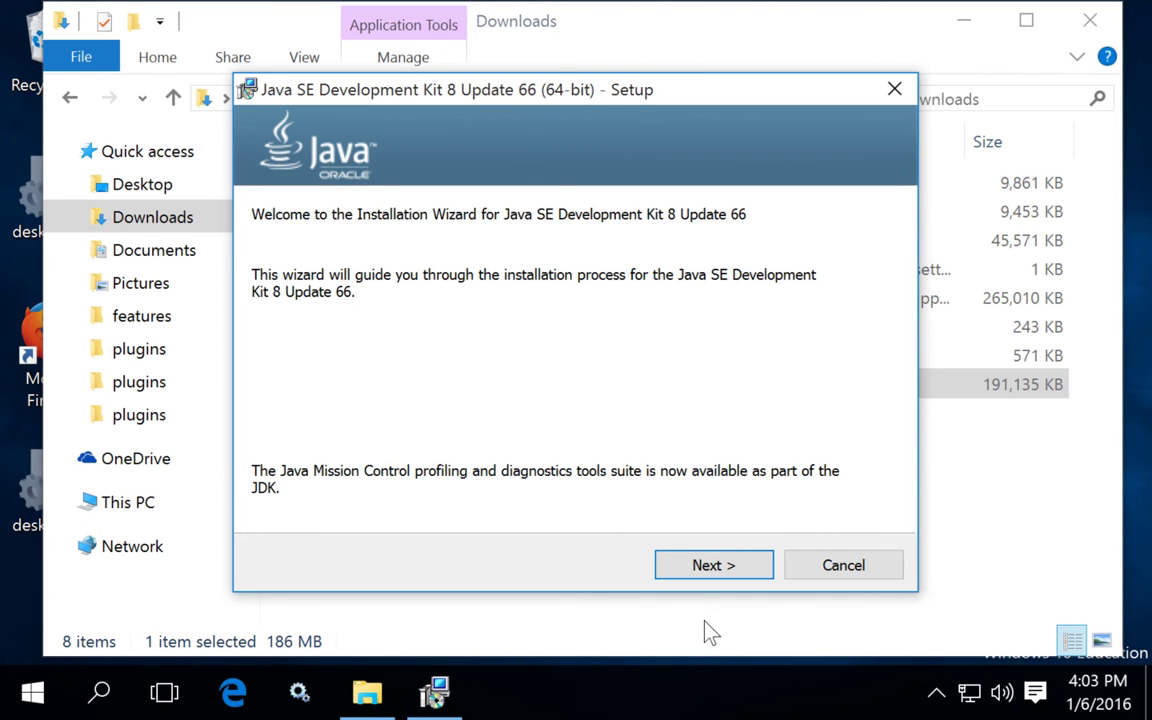
# - Install the JDK with the default features and the default JDK and JRE destination folders, and close the finished wizard
pyautogui.click(698, 570)
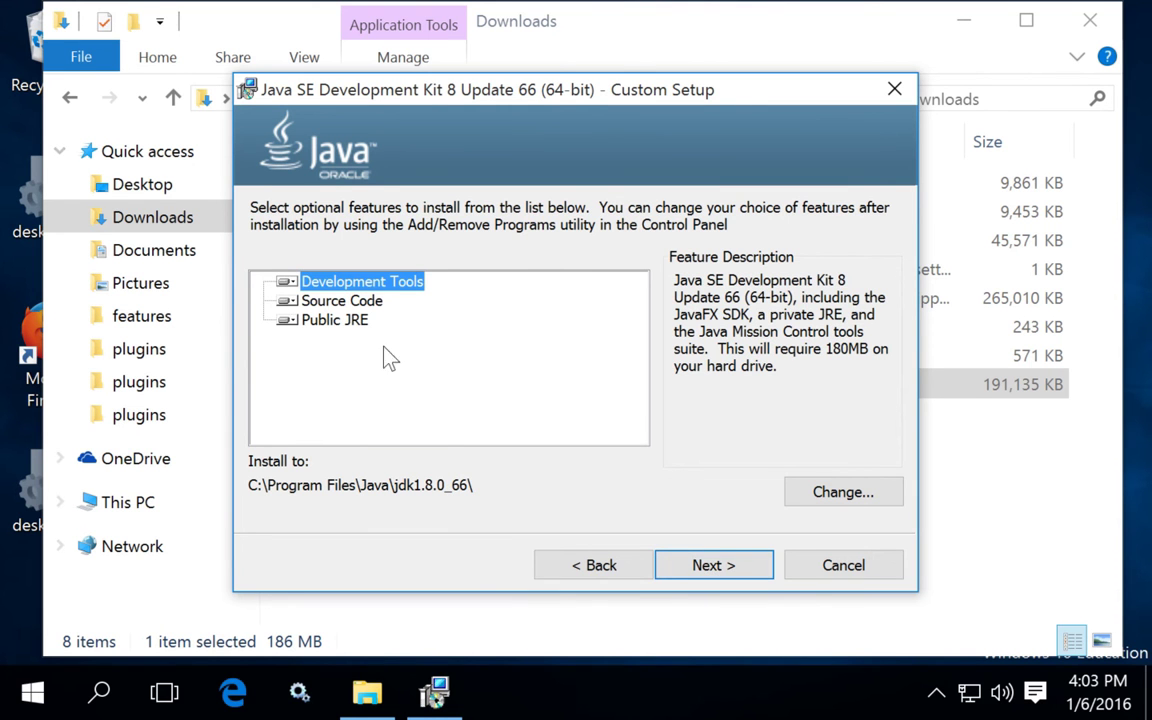
pyautogui.click(728, 566)
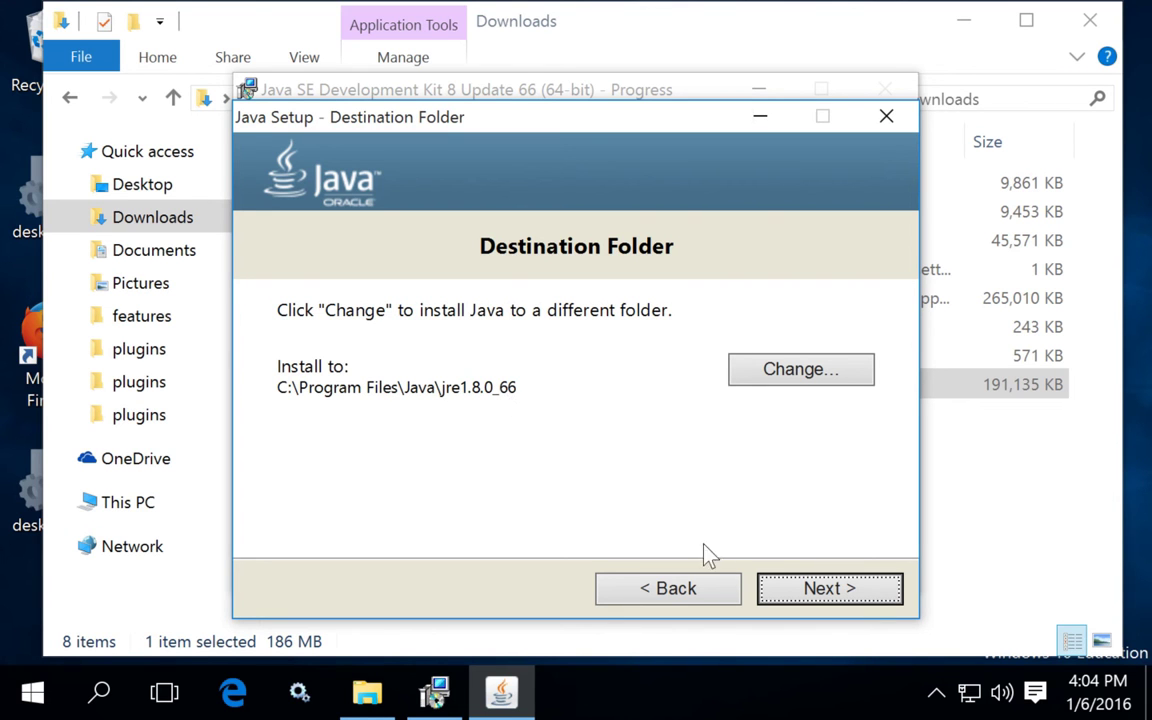
pyautogui.click(840, 592)
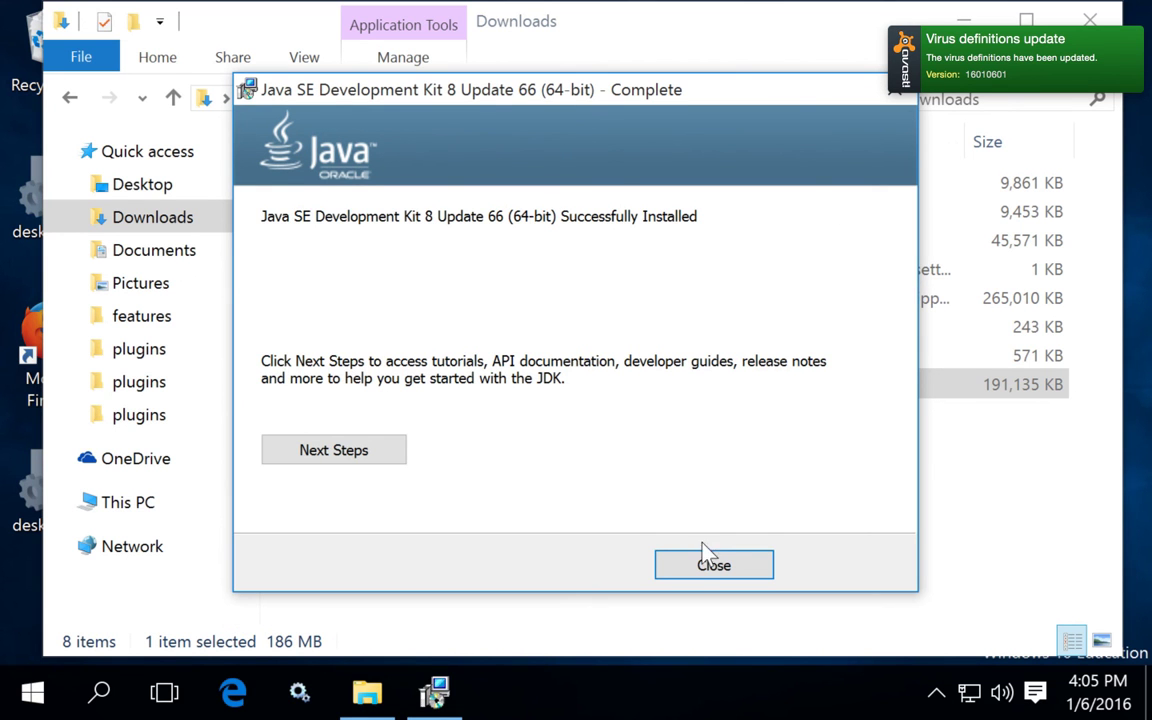
pyautogui.click(710, 566)
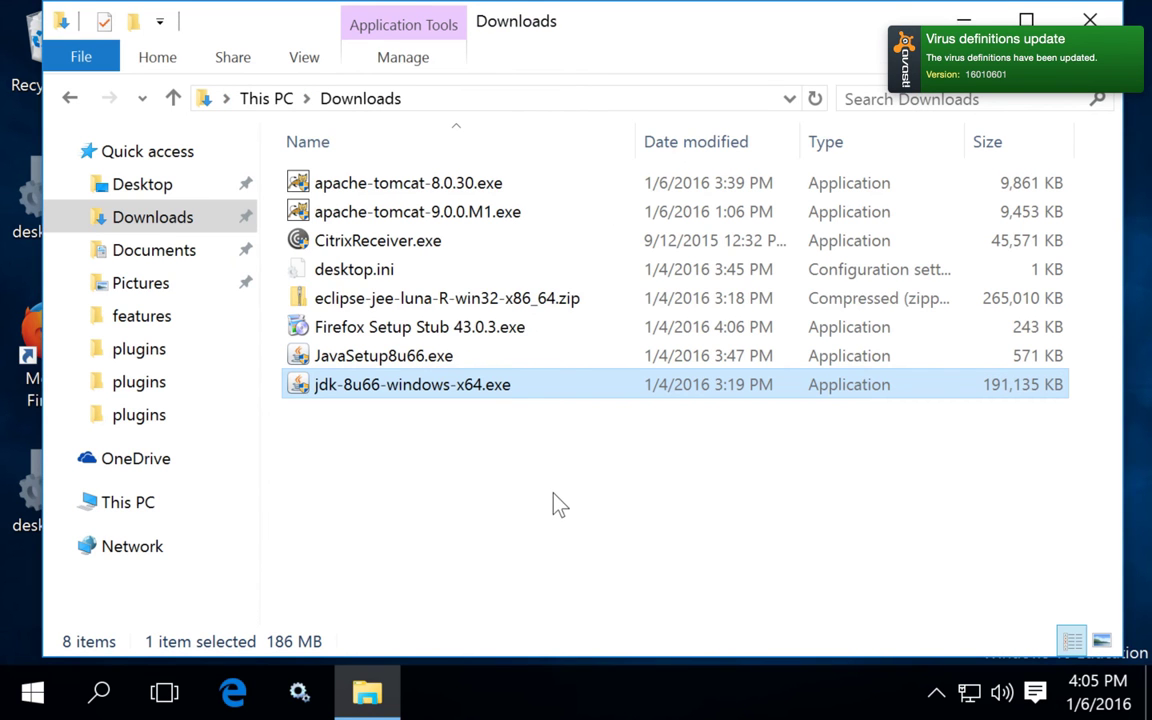
# - Go to the C: drive and open the jdk1.8.0_66 folder inside Program Files\Java
pyautogui.click(425, 99)
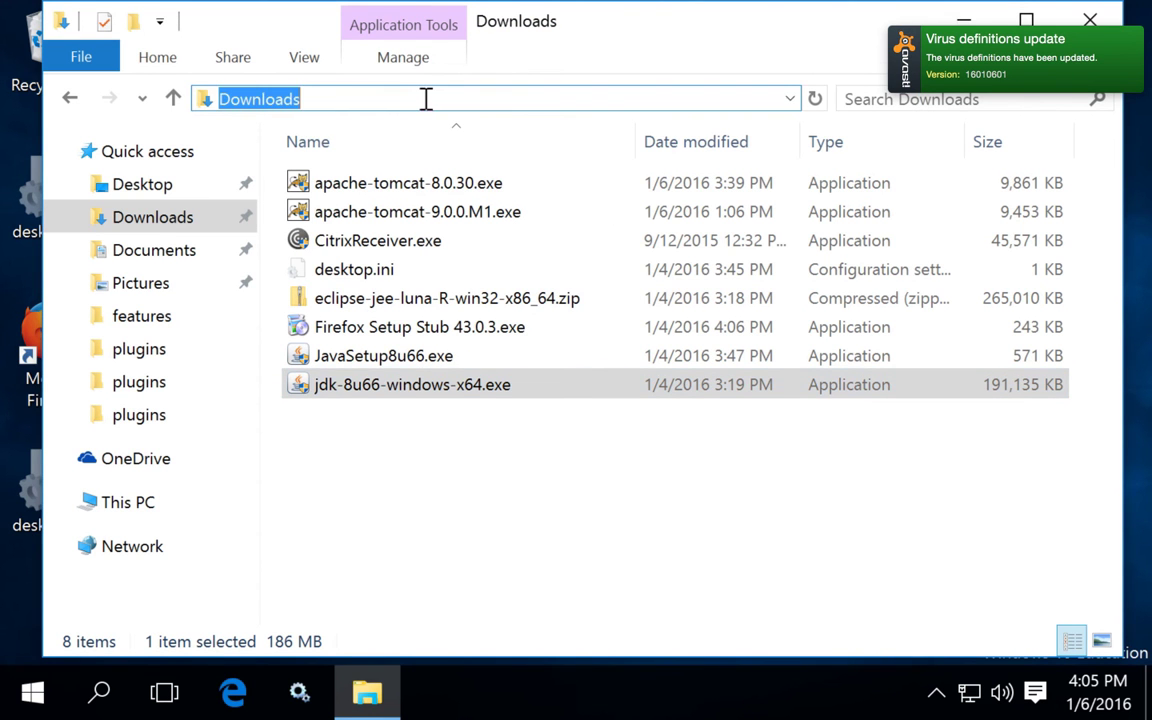
pyautogui.write('c:')
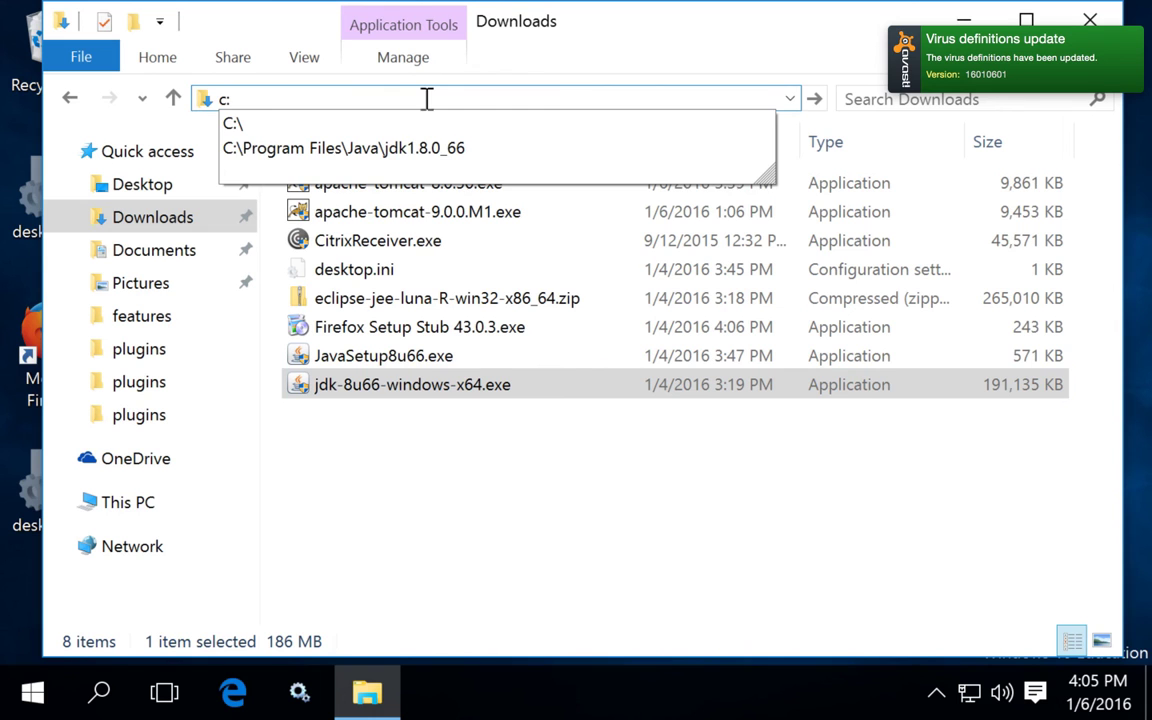
pyautogui.press('Return')
pyautogui.click(382, 272)
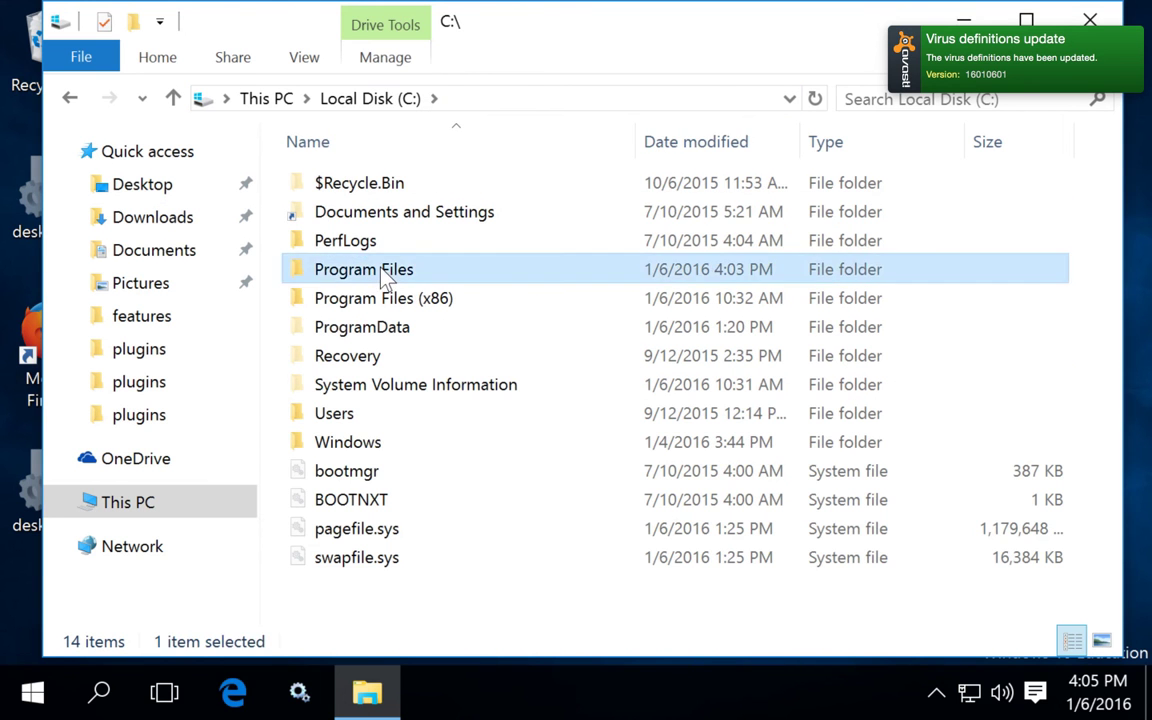
pyautogui.doubleClick(382, 272)
pyautogui.doubleClick(356, 328)
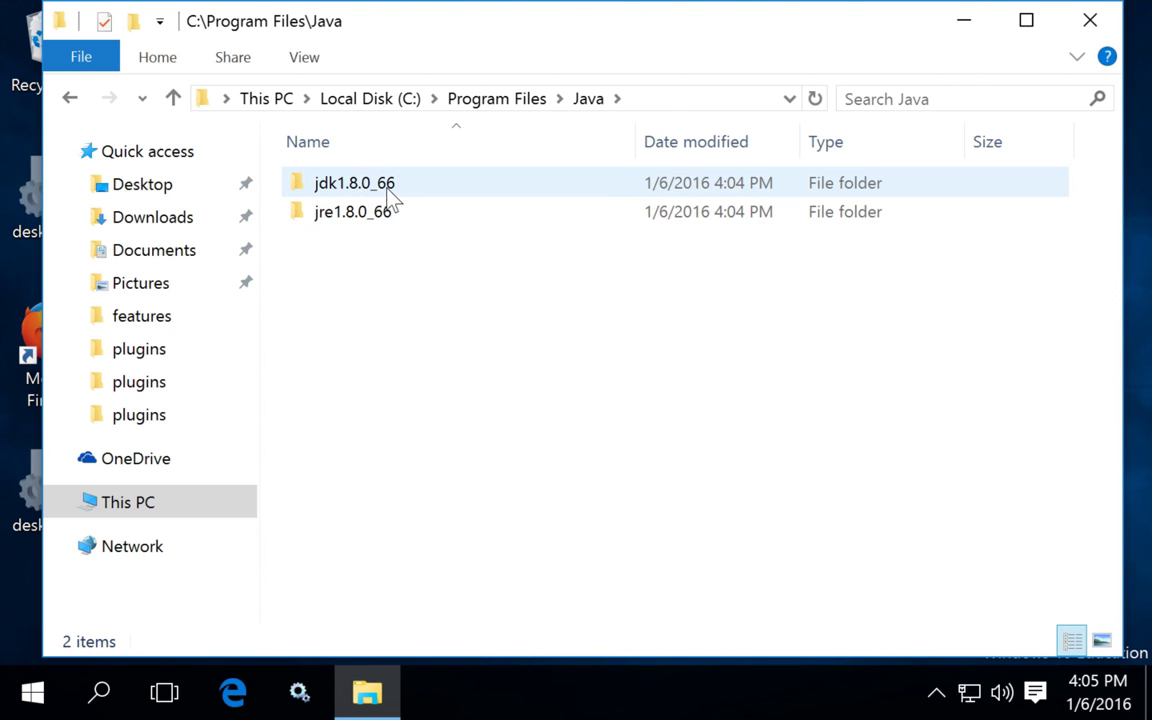
pyautogui.doubleClick(388, 192)
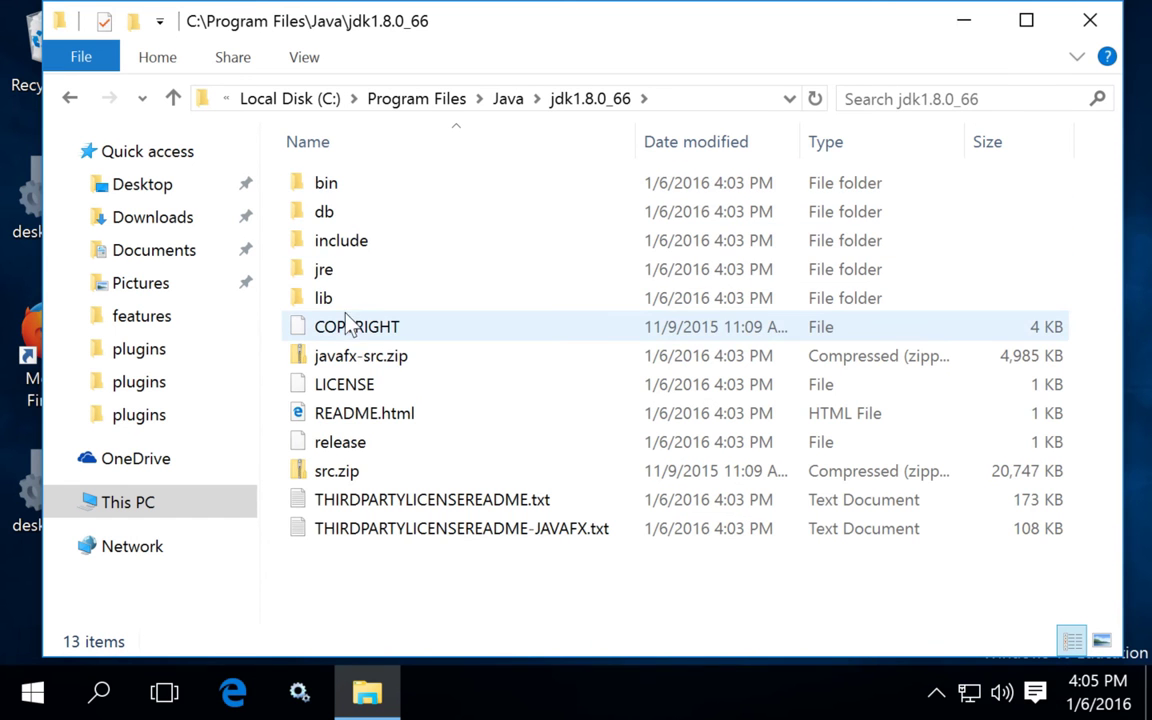
# - Open the JDK's jre\bin subfolder and select javaw.exe
pyautogui.doubleClick(340, 272)
pyautogui.click(328, 188)
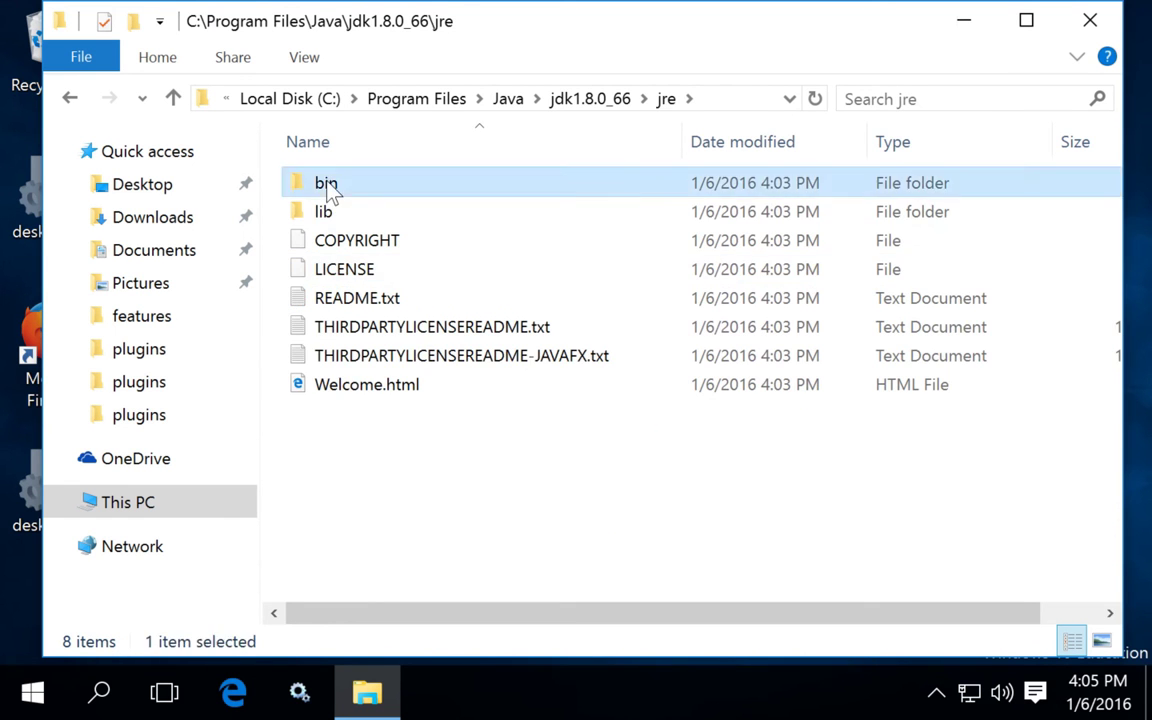
pyautogui.doubleClick(330, 188)
pyautogui.click(352, 388)
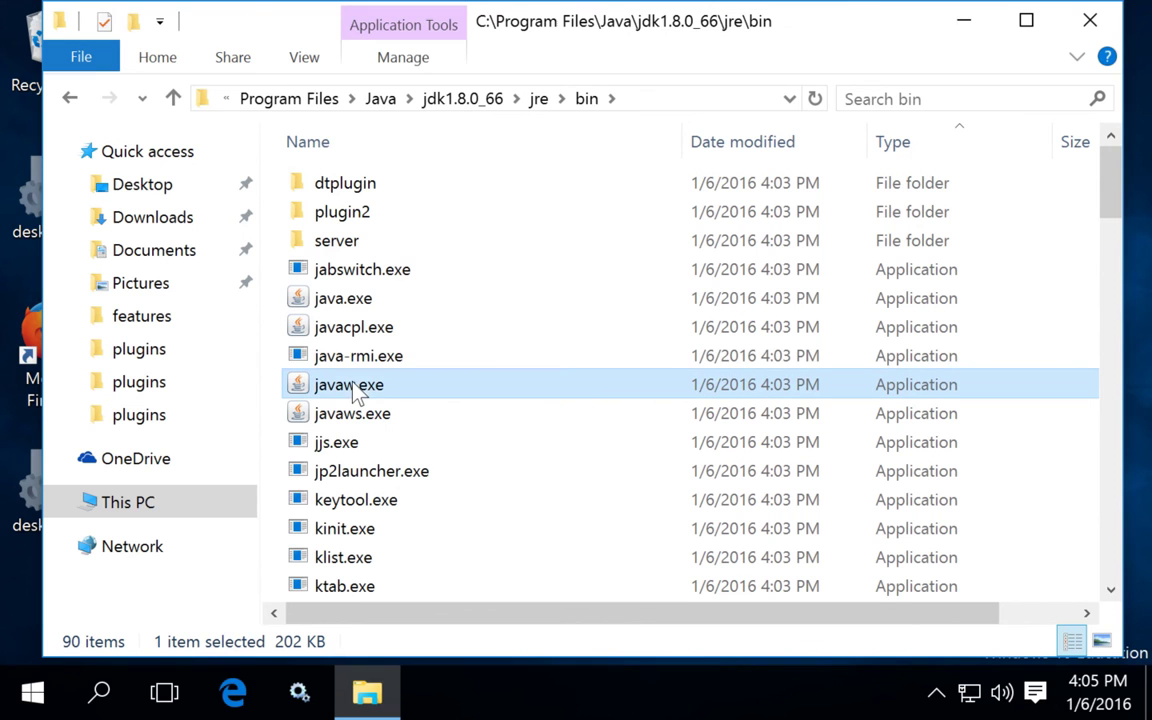
# - Shorten the folder's address to C:\Program Files\Java\jdk1.8.0_66\ and copy that path
pyautogui.click(650, 98)
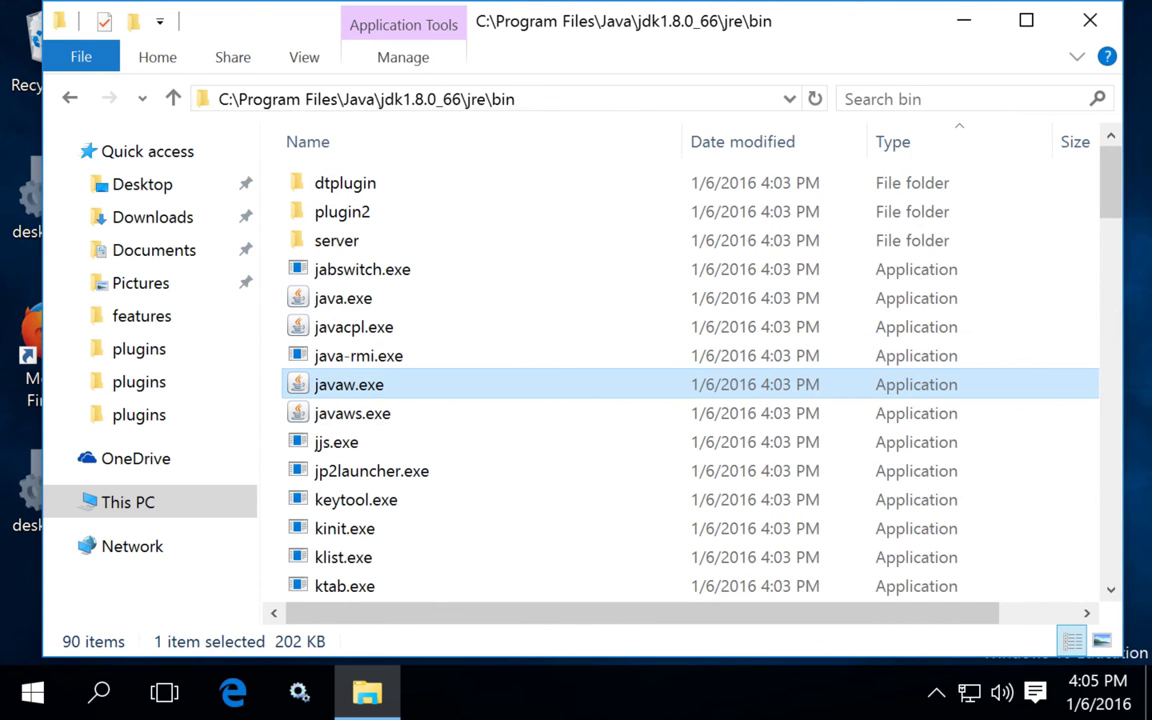
pyautogui.click(641, 98)
pyautogui.press('BackSpace')
pyautogui.press('BackSpace')
pyautogui.press('BackSpace')
pyautogui.press('BackSpace')
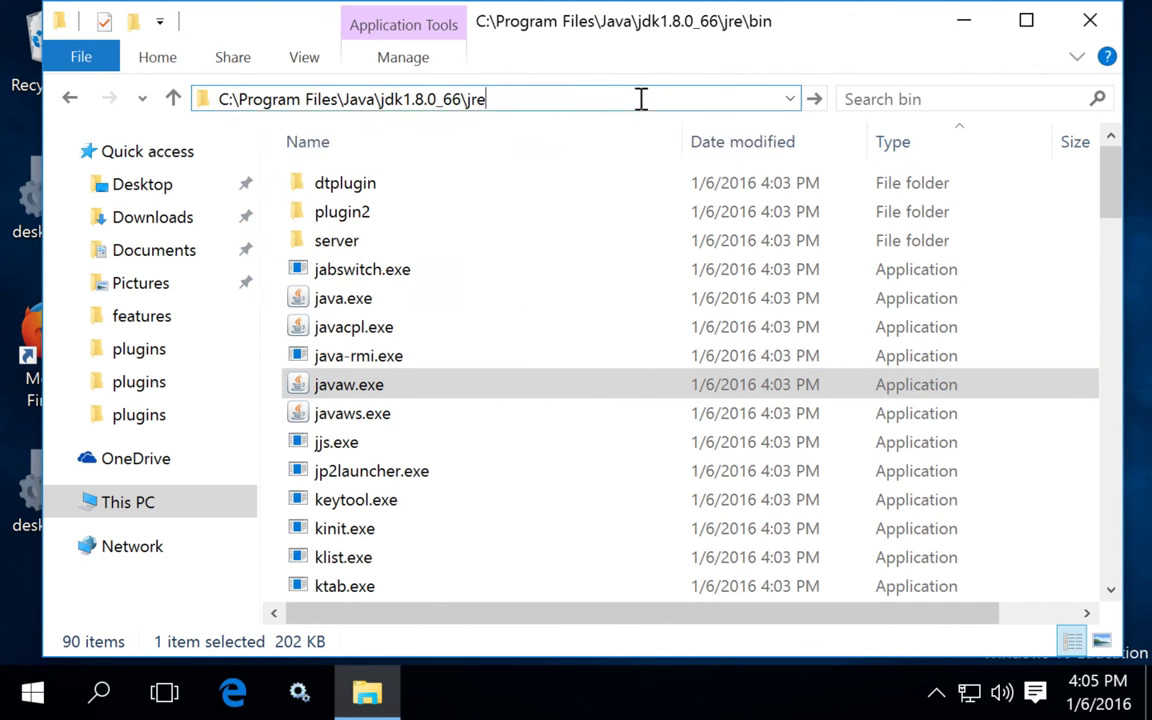
pyautogui.press('BackSpace')
pyautogui.press('BackSpace')
pyautogui.press('BackSpace')
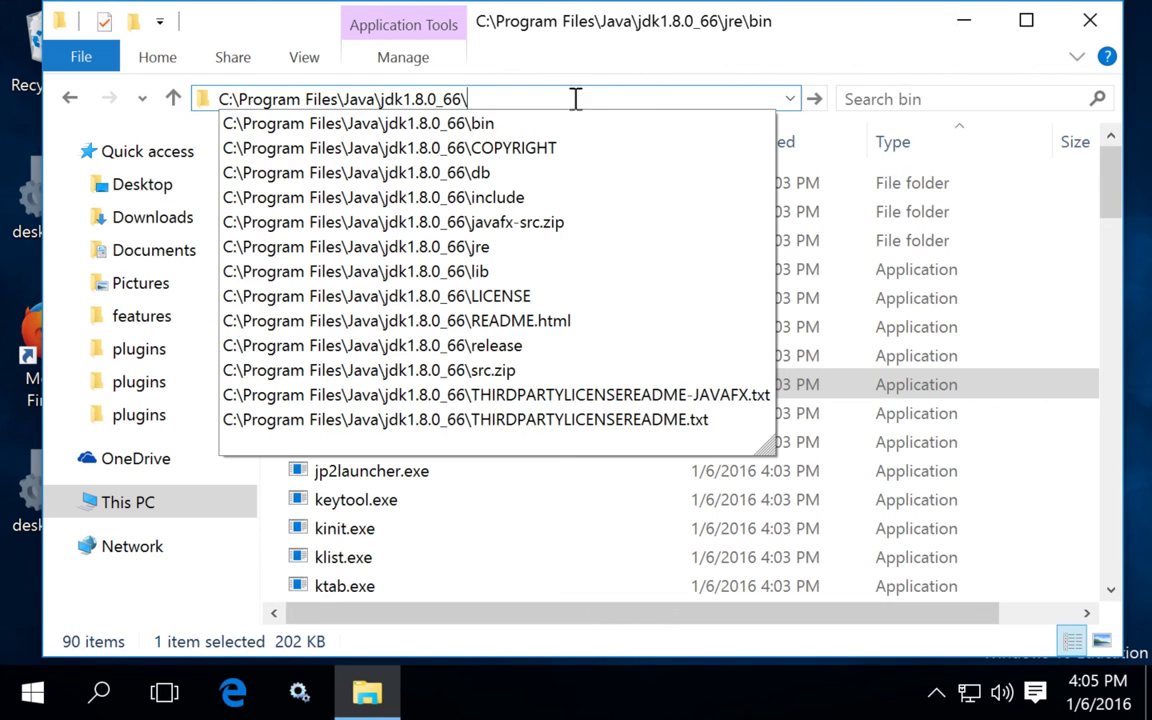
pyautogui.moveTo(573, 98); pyautogui.dragTo(201, 99)
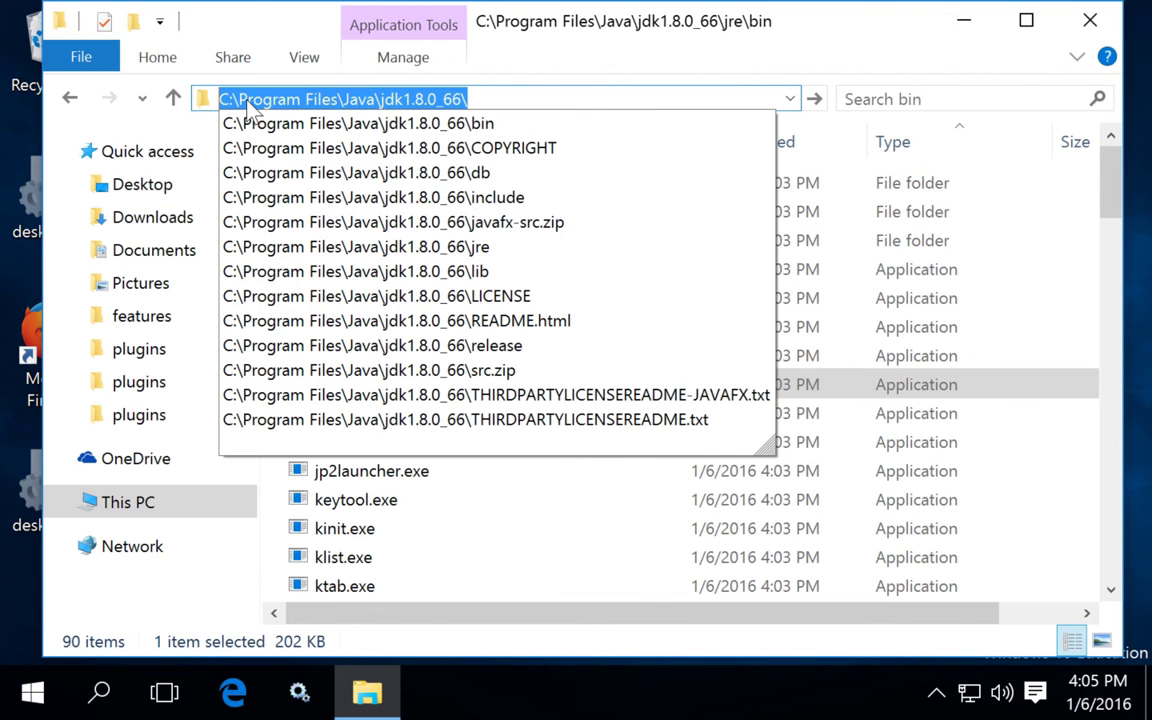
pyautogui.rightClick(240, 100)
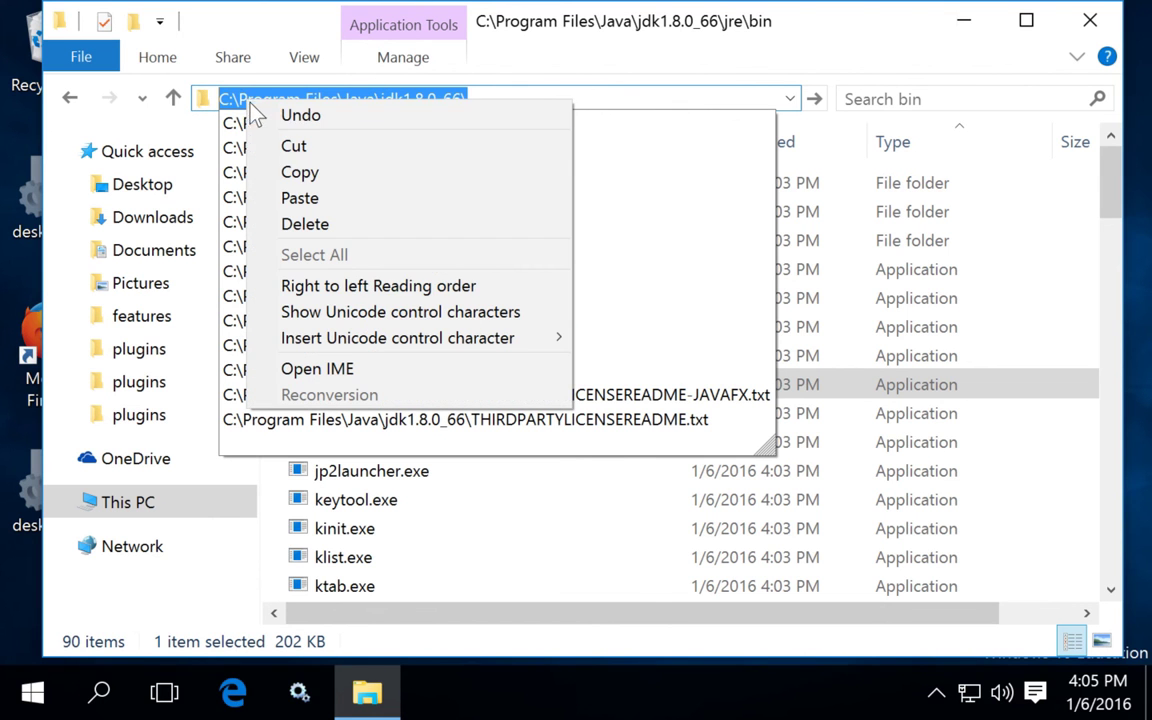
pyautogui.click(298, 172)
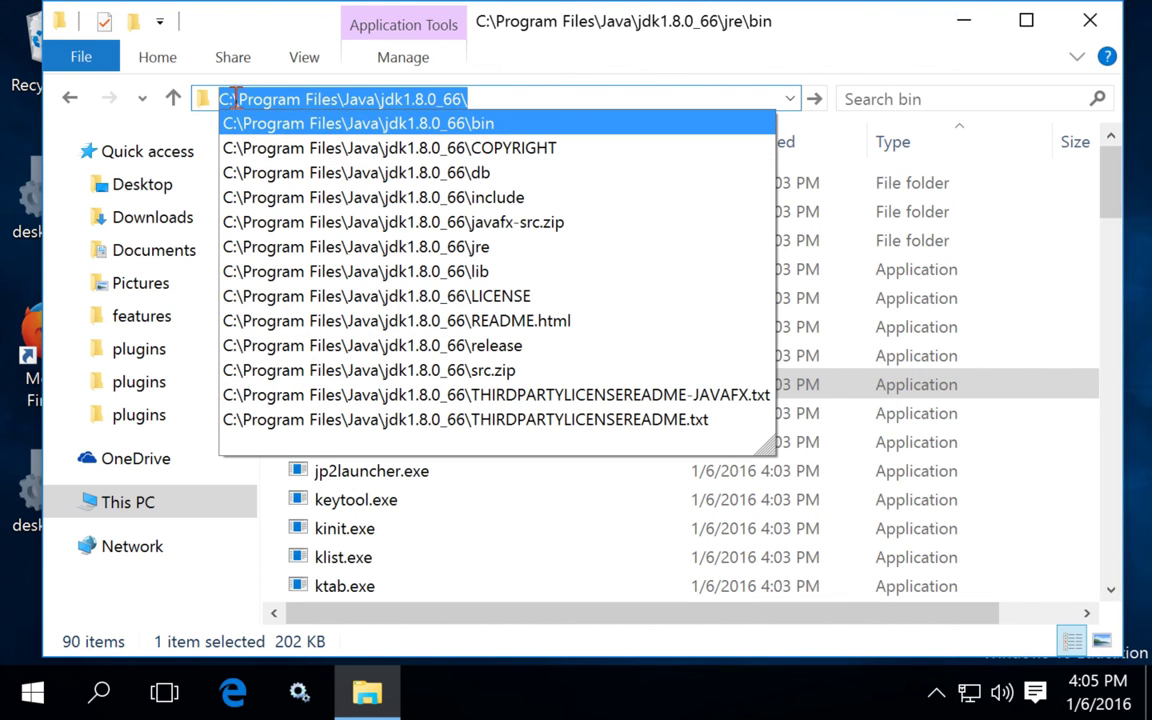
pyautogui.press('End')
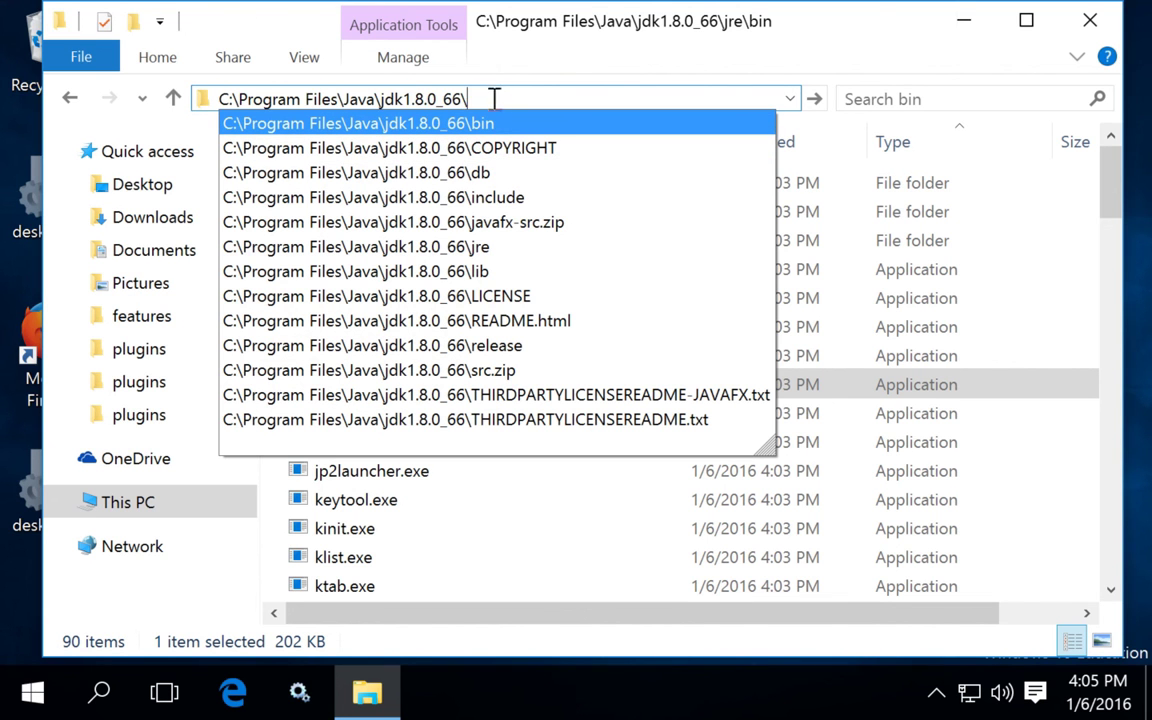
# - Search Windows for "environment", open the system's environment variables, and select the JAVA_HOME system variable
pyautogui.click(31, 692)
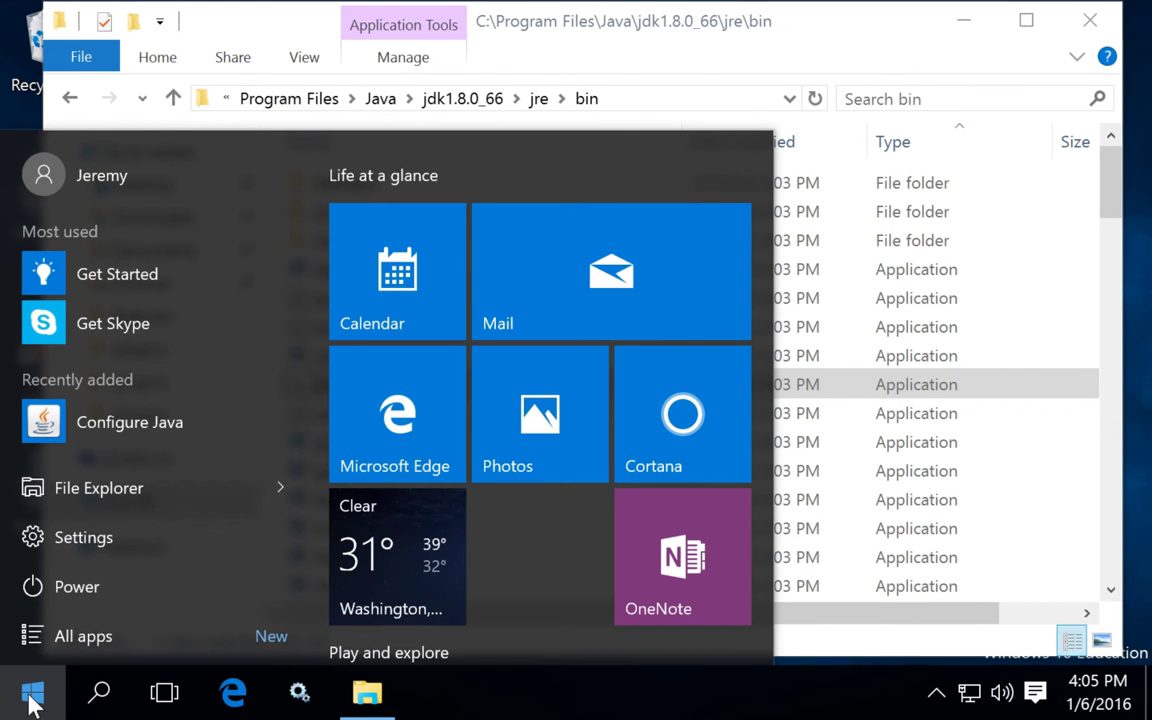
pyautogui.write('e')
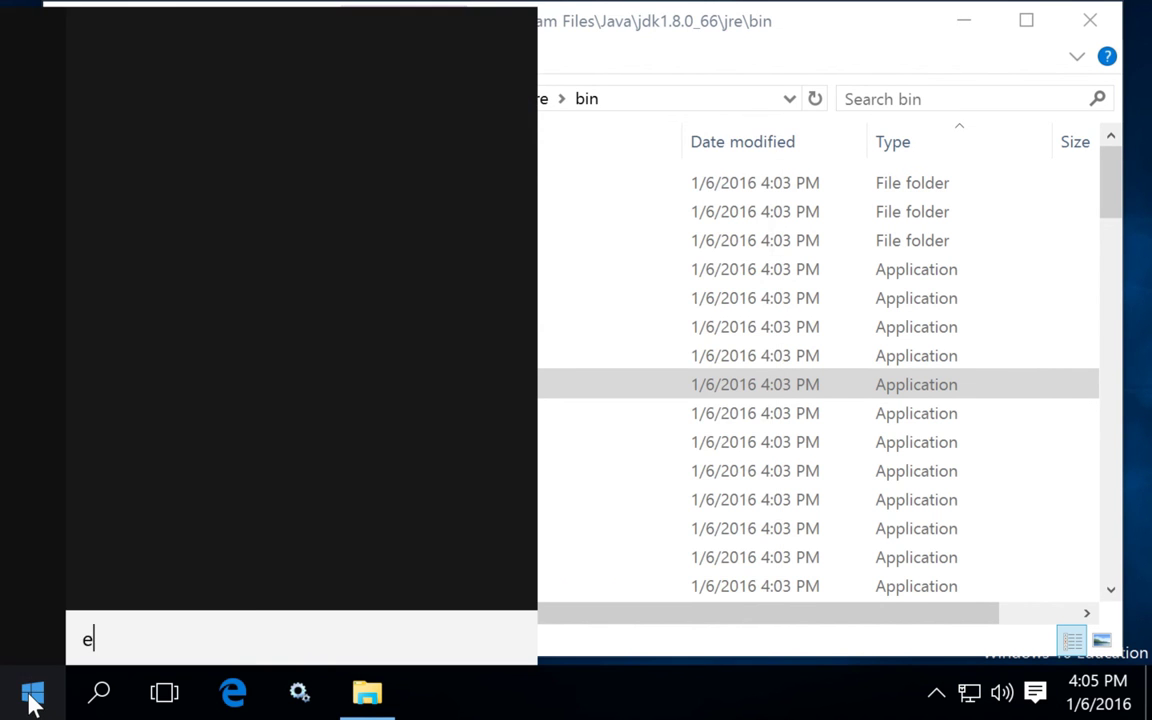
pyautogui.write('nvironment')
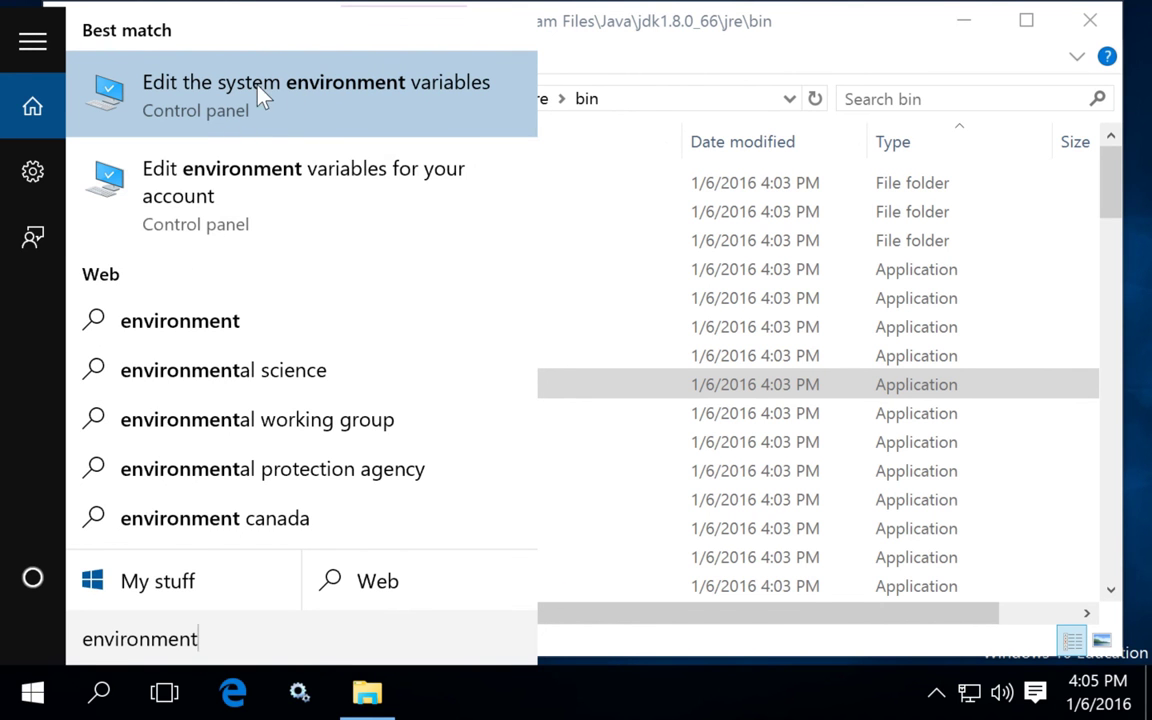
pyautogui.click(296, 96)
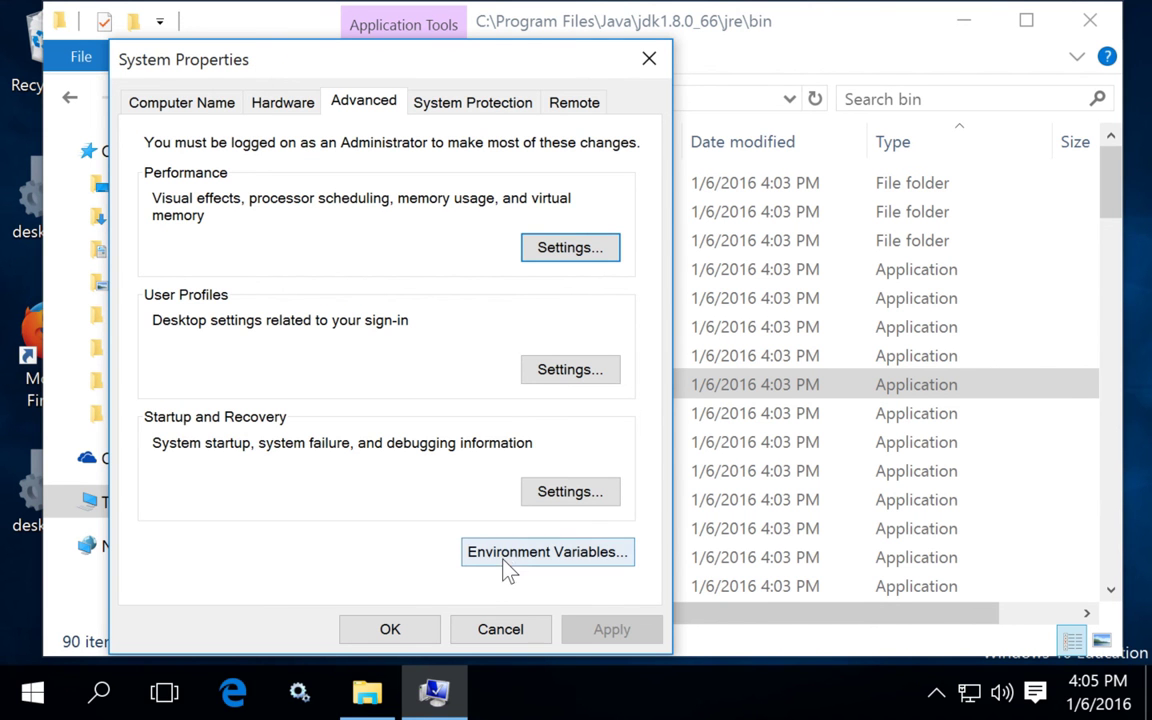
pyautogui.click(508, 560)
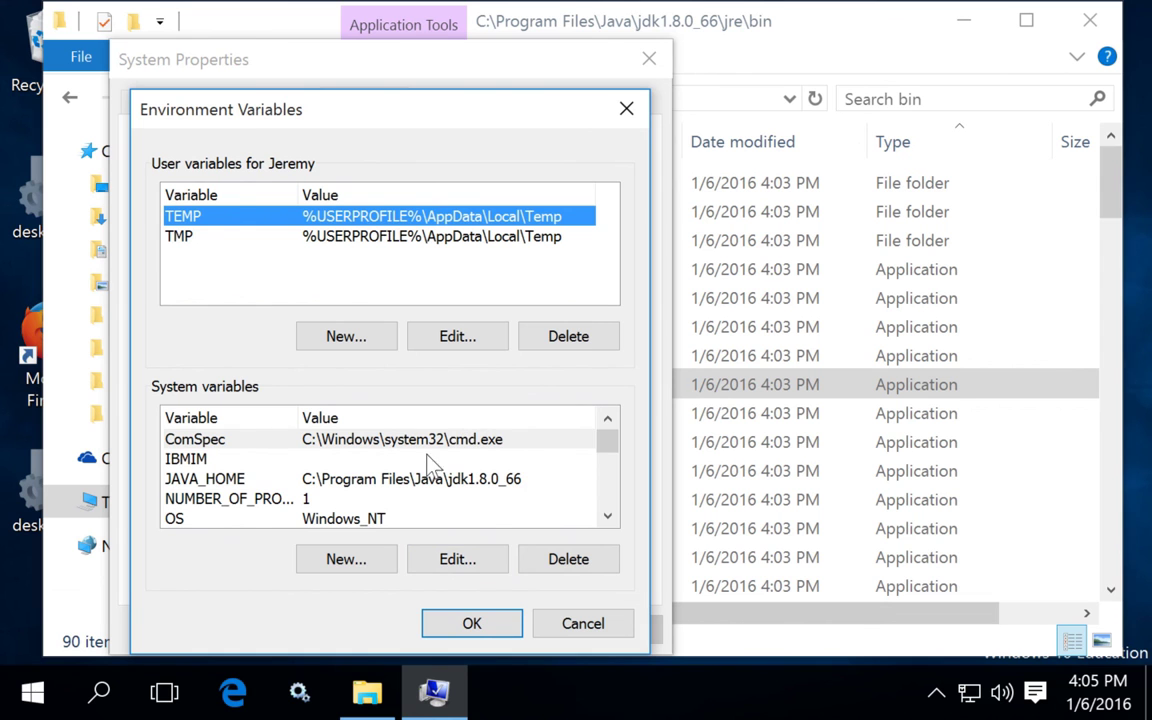
pyautogui.click(255, 481)
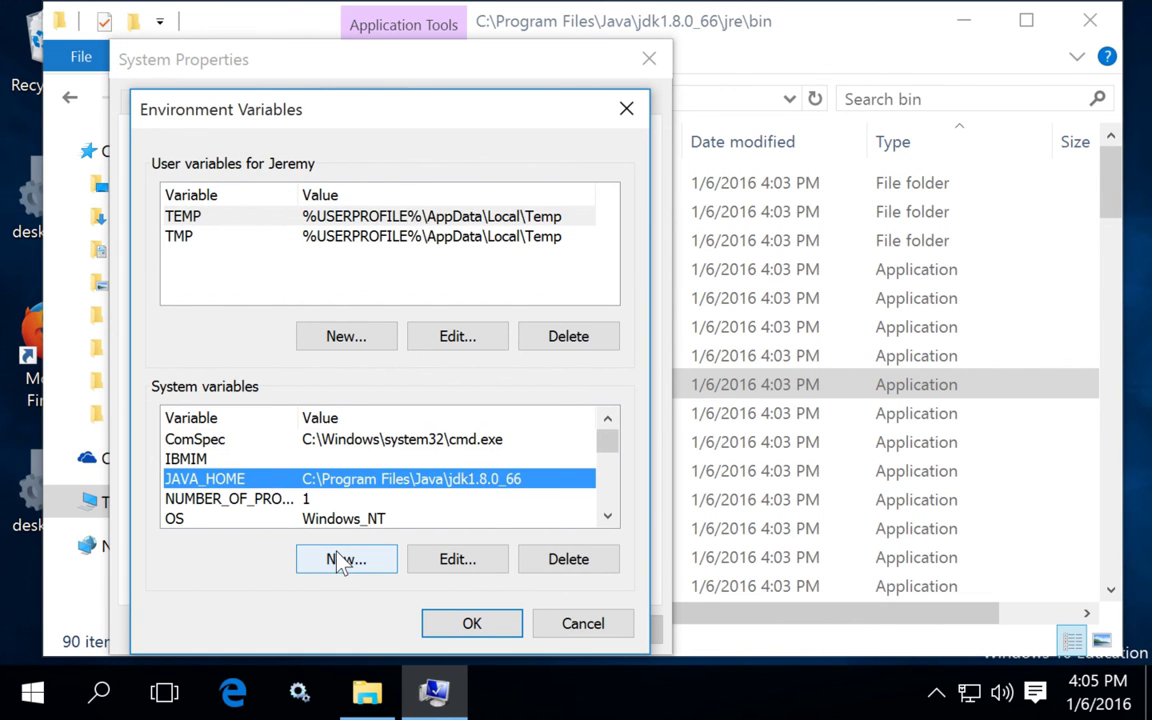
# - Fill in a new system variable named JAVA_HOME with the copied path C:\Program Files\Java\jdk1.8.0_66\ as its value, and cancel it
pyautogui.click(340, 563)
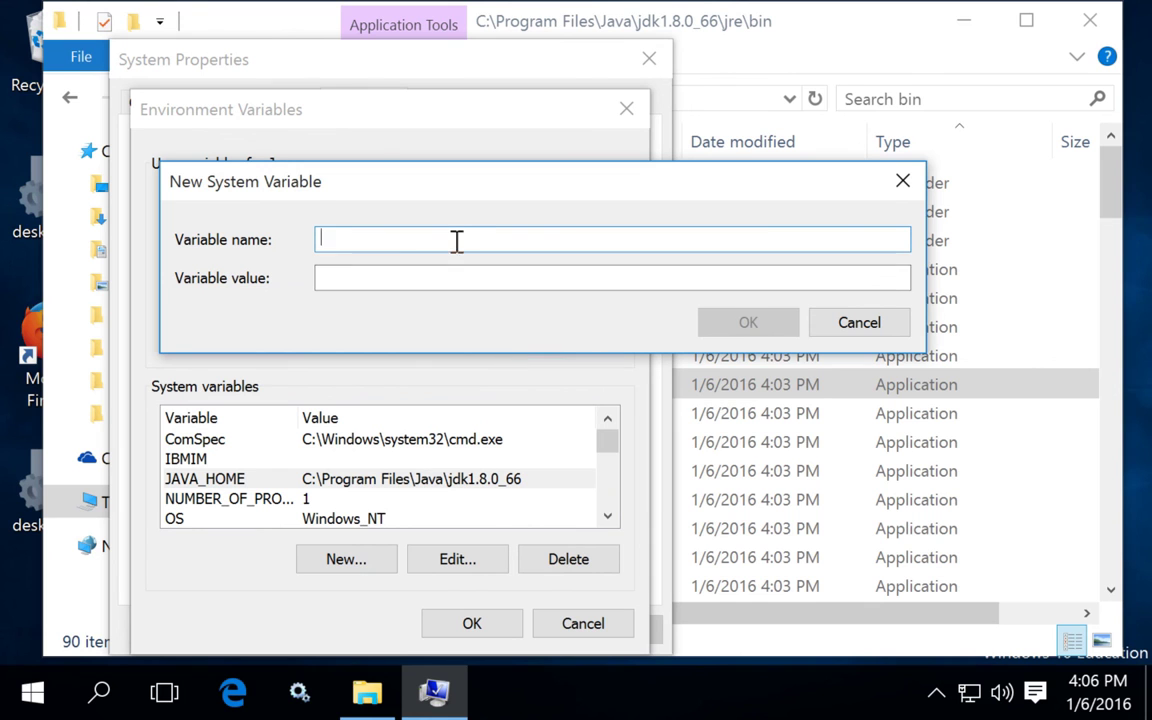
pyautogui.click(442, 278)
pyautogui.hotkey('ctrl', 'v')
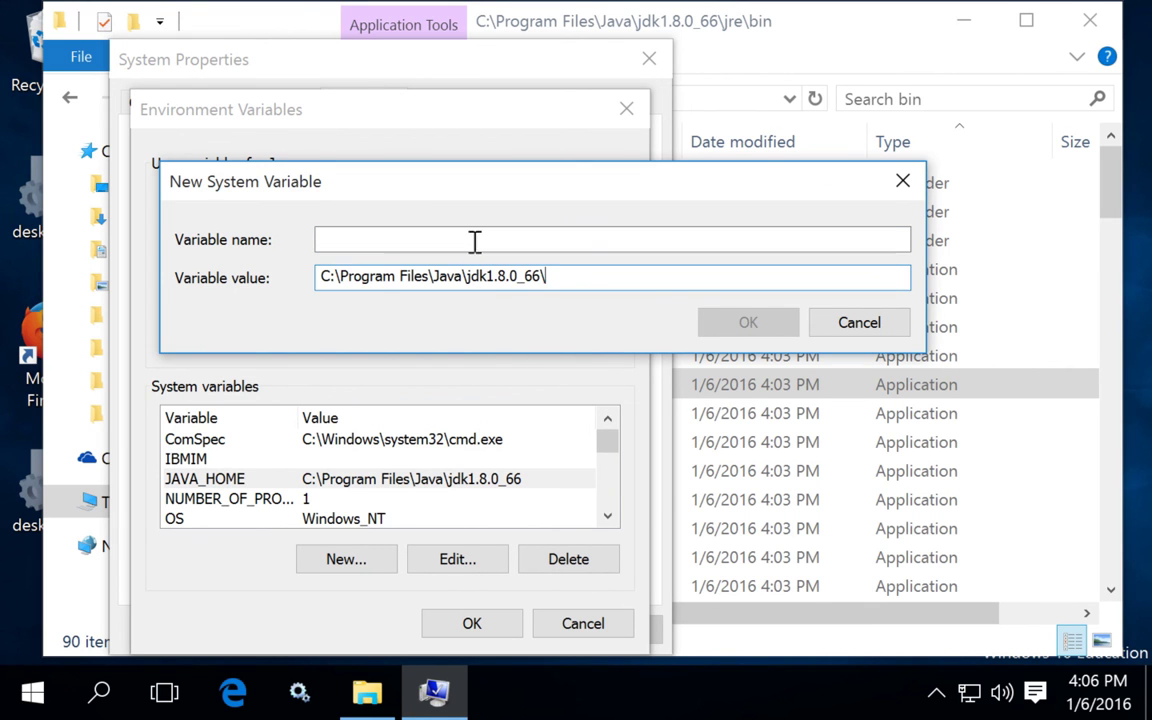
pyautogui.click(475, 241)
pyautogui.write('JAVA_')
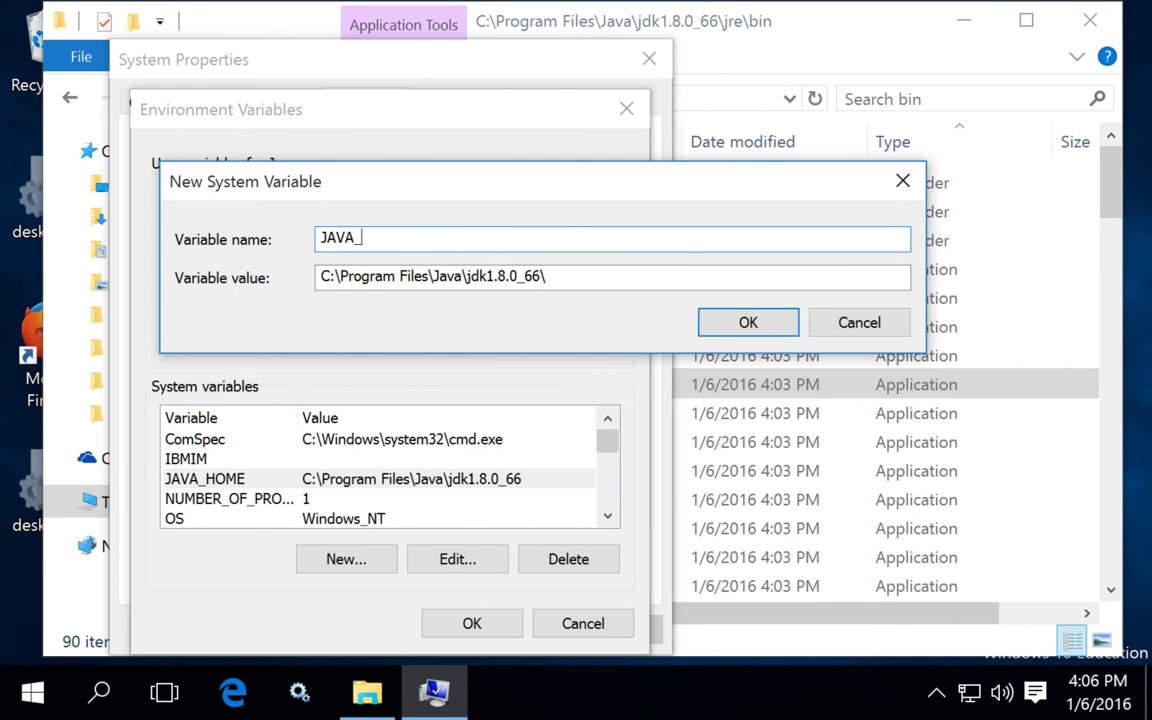
pyautogui.write('HOME')
pyautogui.click(840, 333)
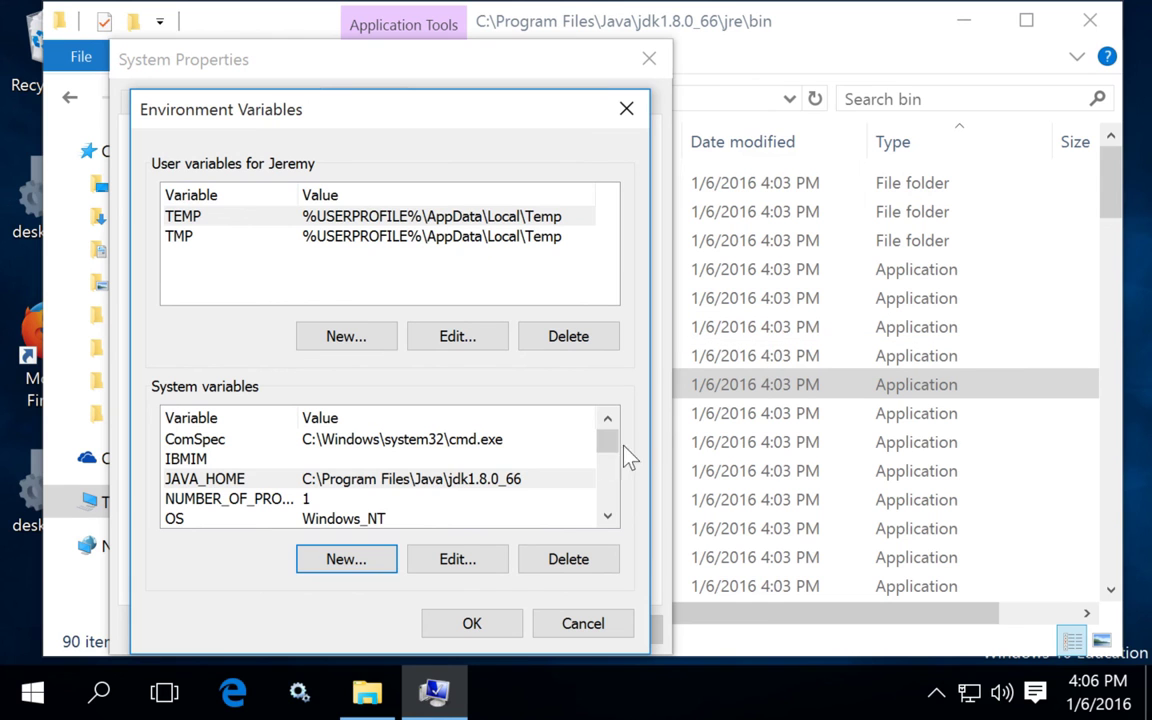
# - Examine the JAVA_HOME variable and the %JAVA_HOME%\jre\bin; entry in the Path system variable, and close the system settings without saving
pyautogui.click(403, 482)
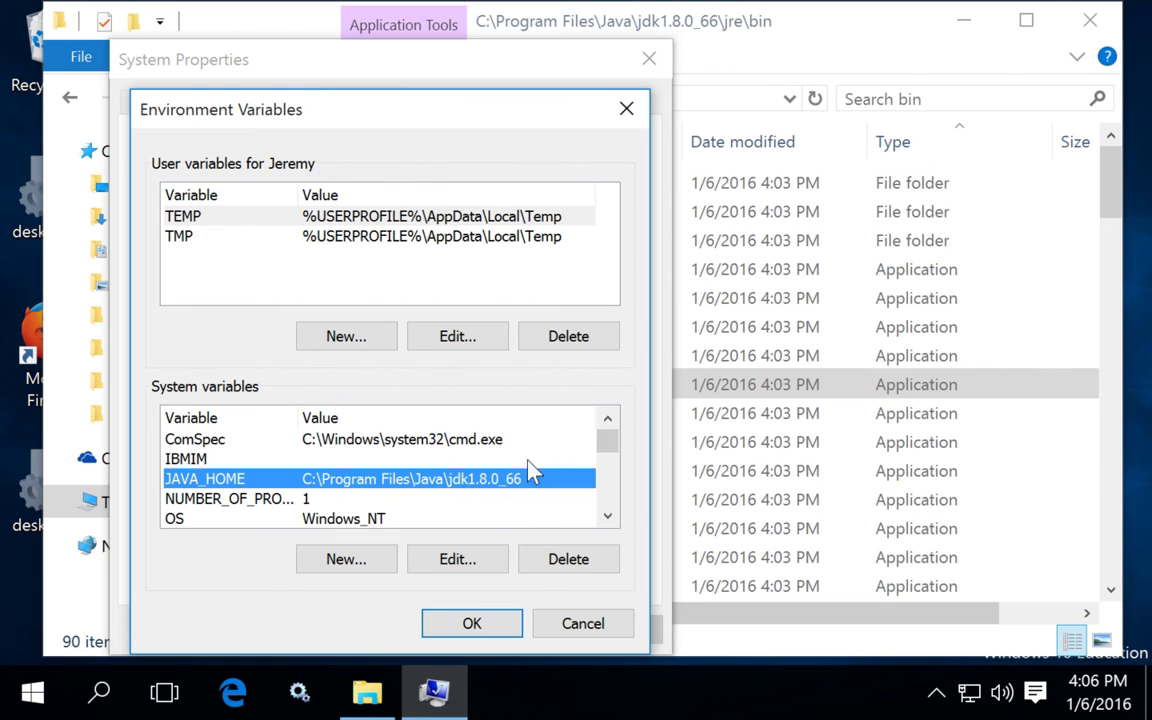
pyautogui.moveTo(609, 442); pyautogui.dragTo(609, 460)
pyautogui.click(492, 460)
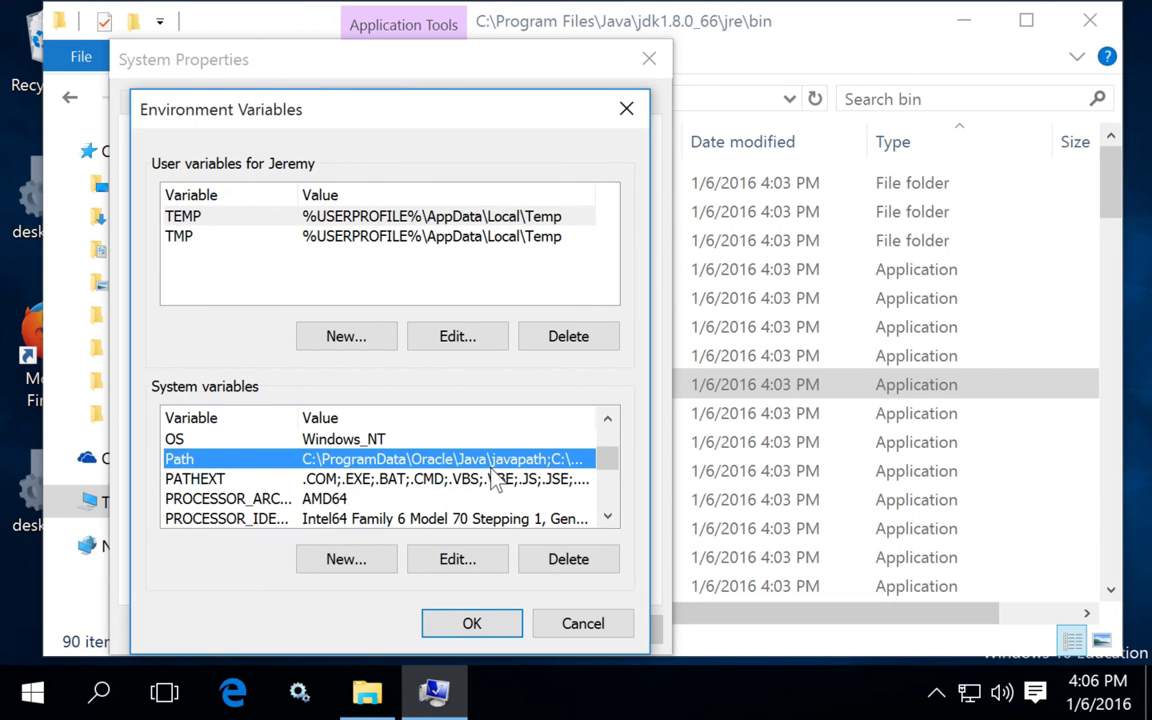
pyautogui.click(461, 560)
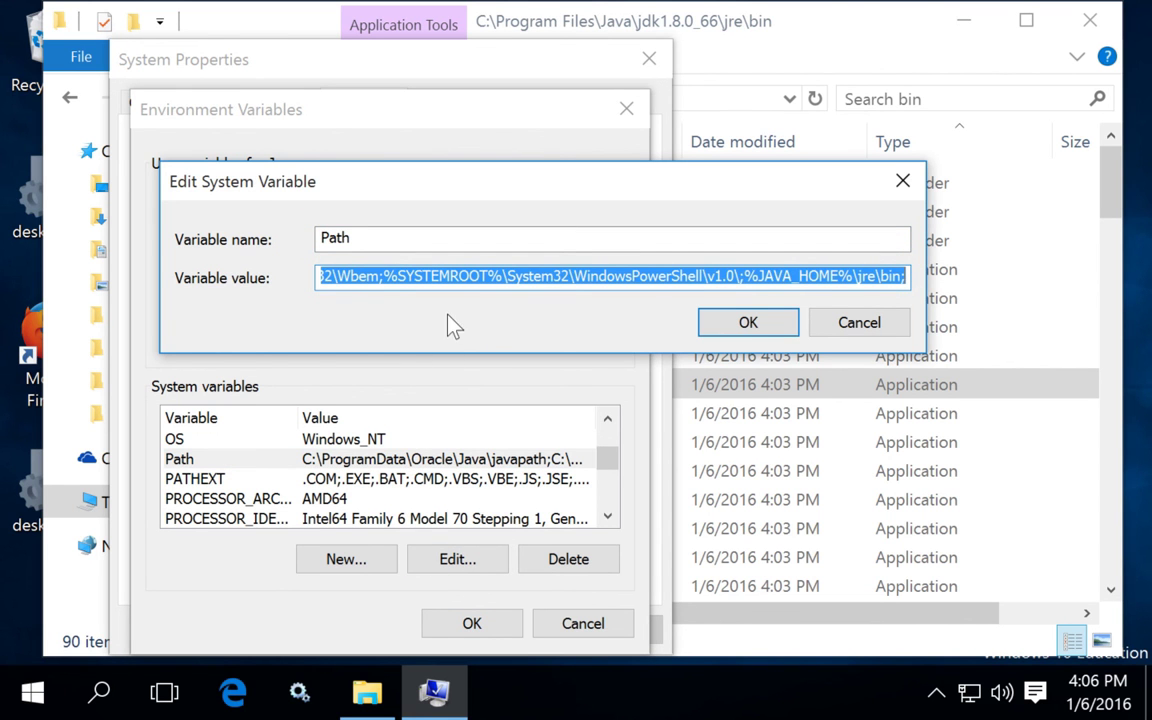
pyautogui.click(768, 276)
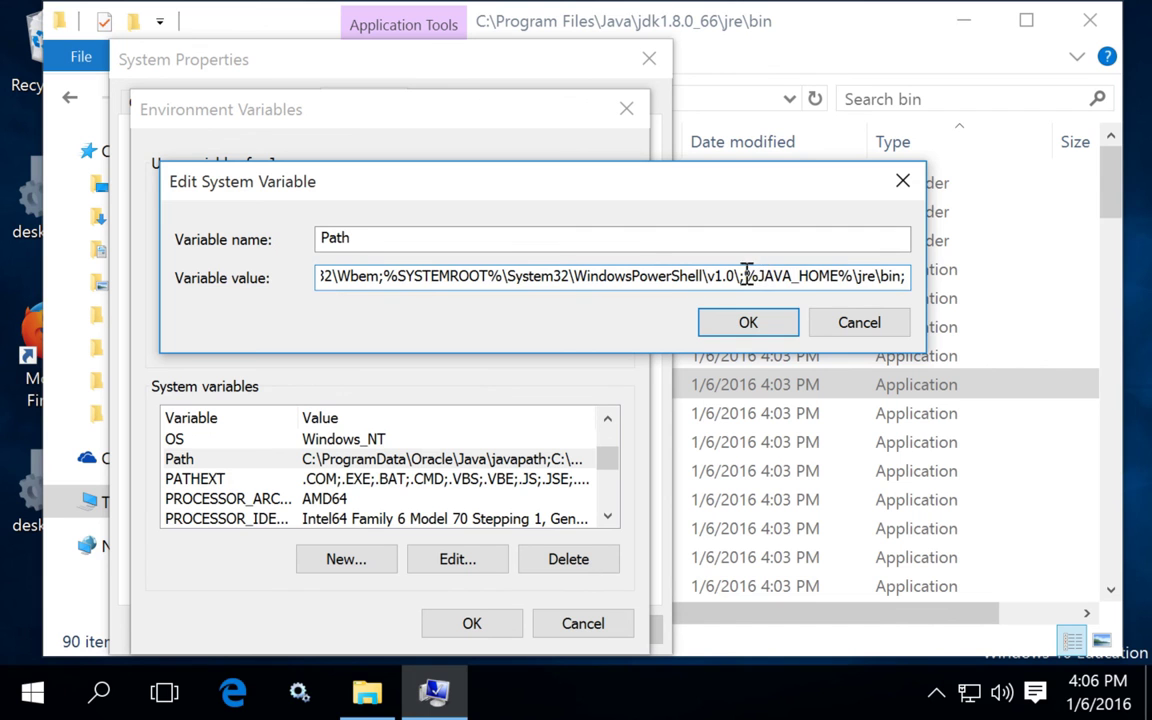
pyautogui.moveTo(745, 274); pyautogui.dragTo(910, 275)
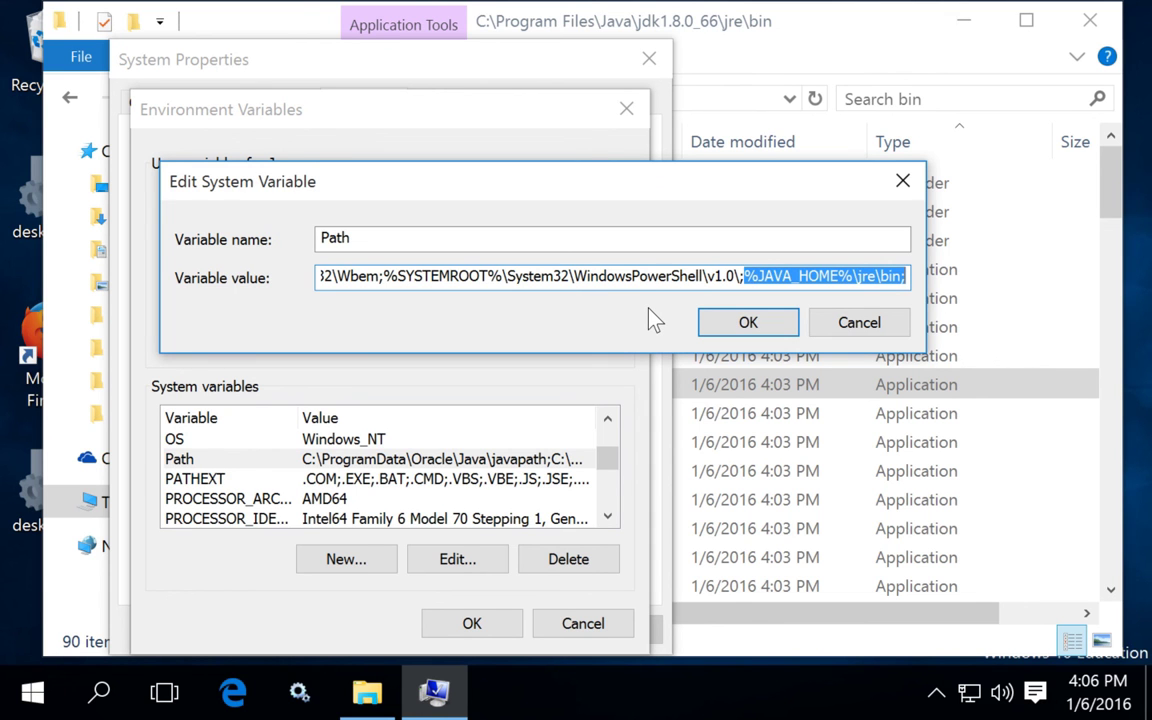
pyautogui.click(383, 239)
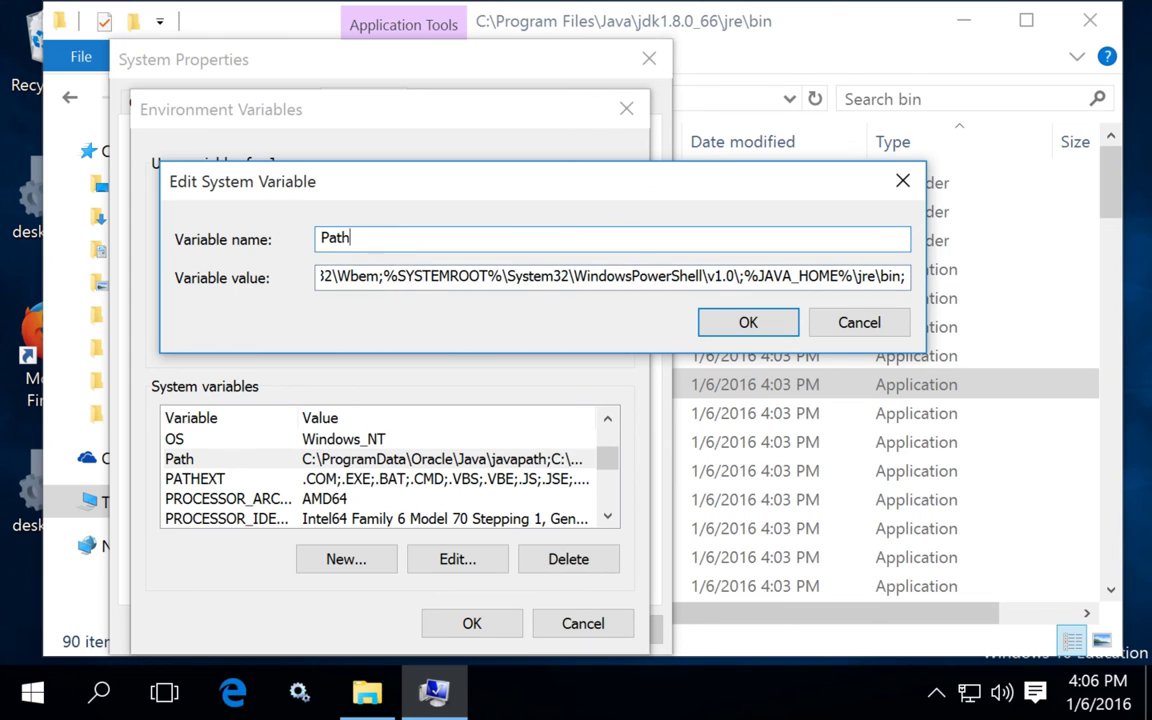
pyautogui.click(852, 328)
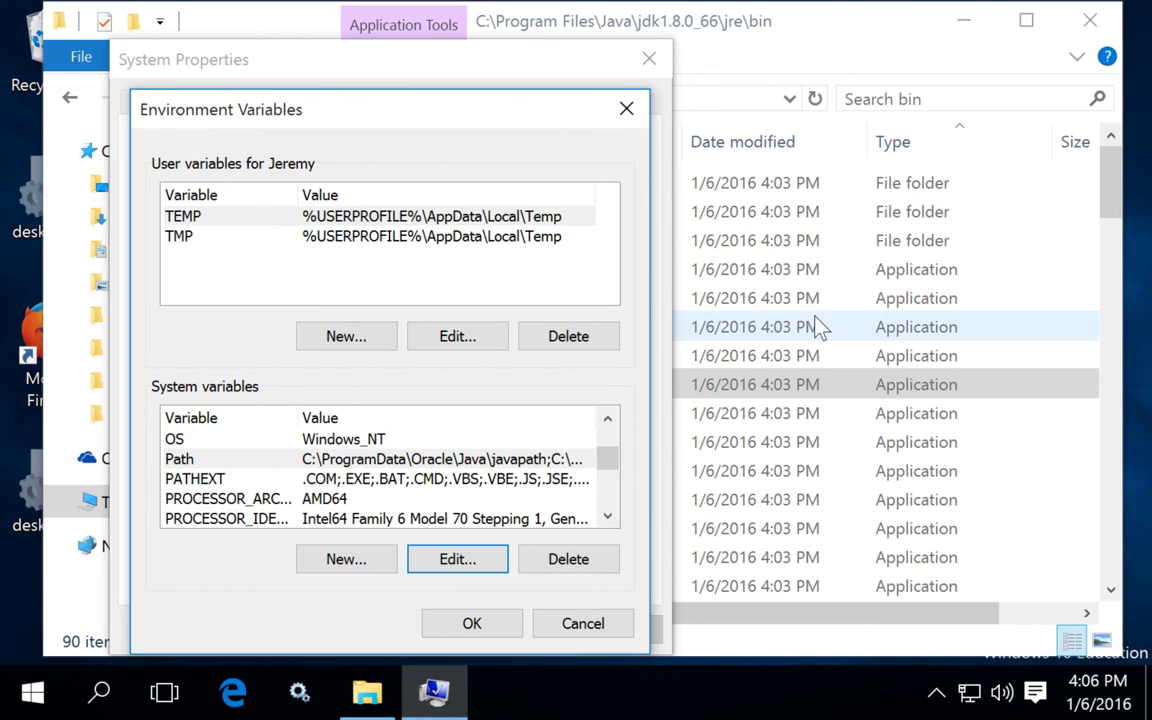
pyautogui.click(628, 112)
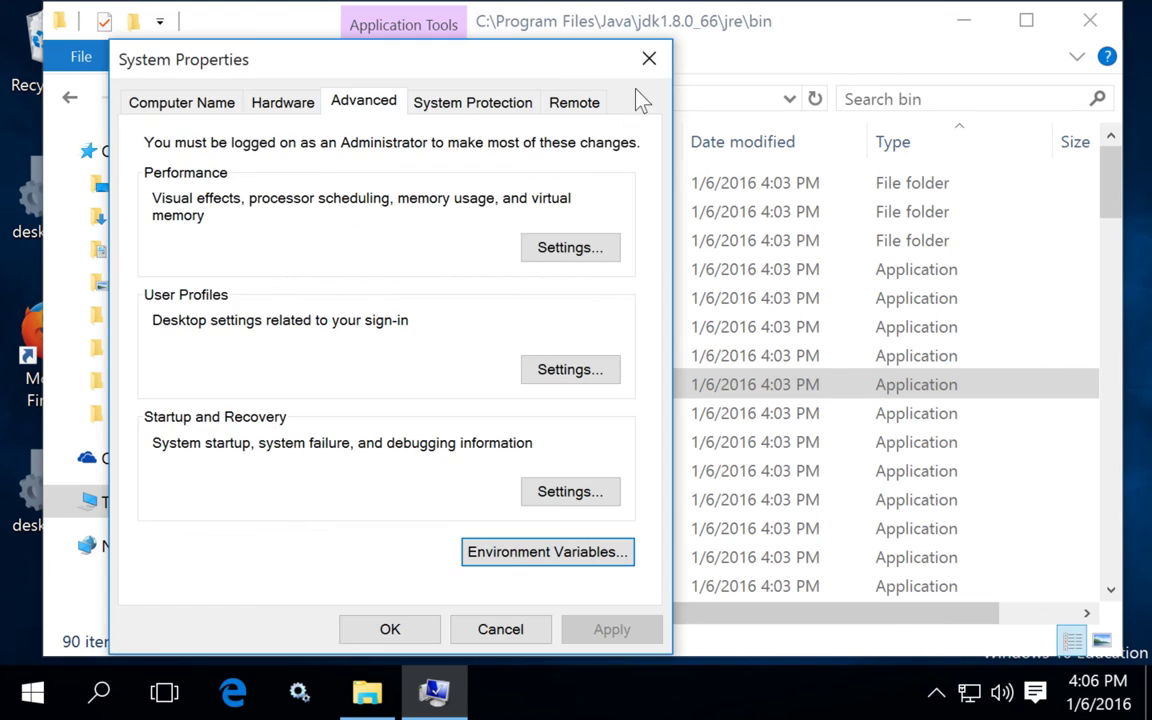
pyautogui.click(650, 62)
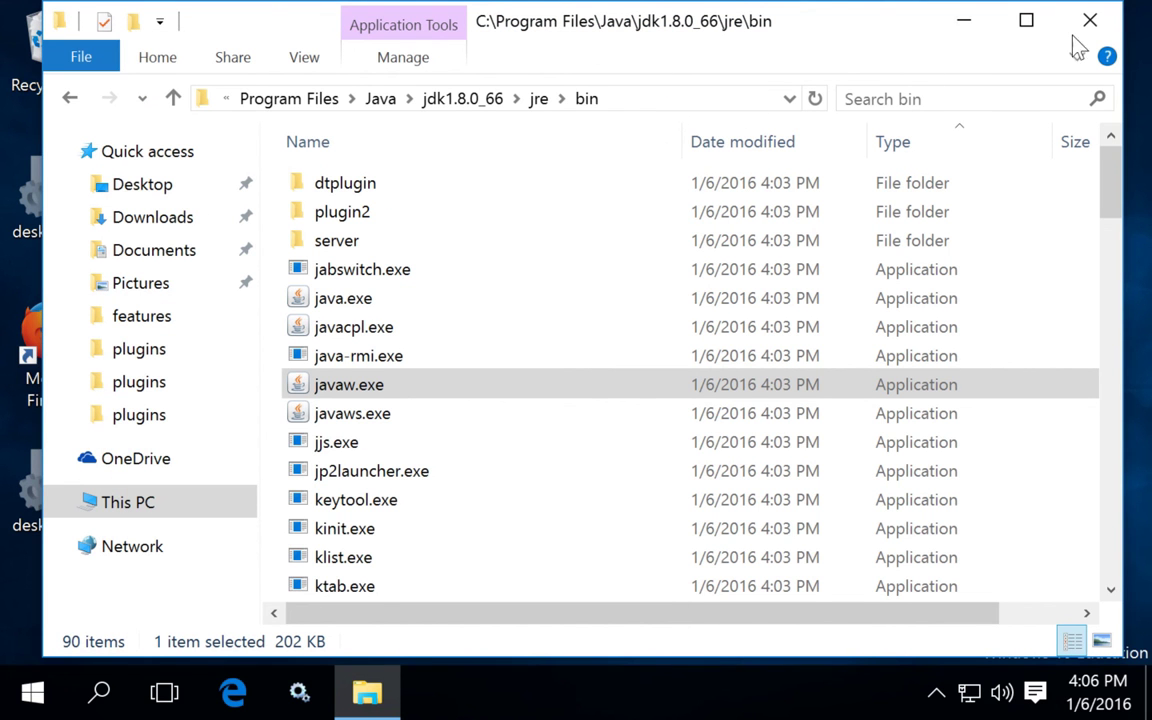